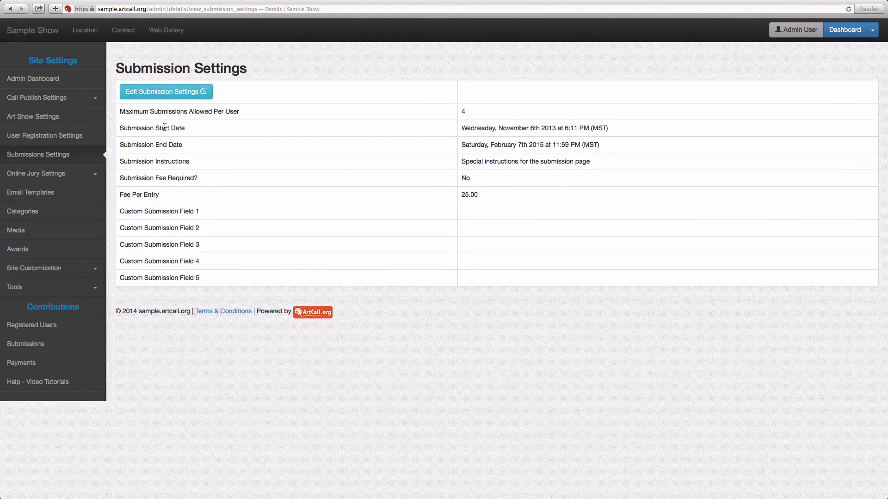
Step: Open the submission settings for editing, showing max entries 4 and a 25.00 fee per entry
{"action": "left_click", "coordinate": [165, 94]}
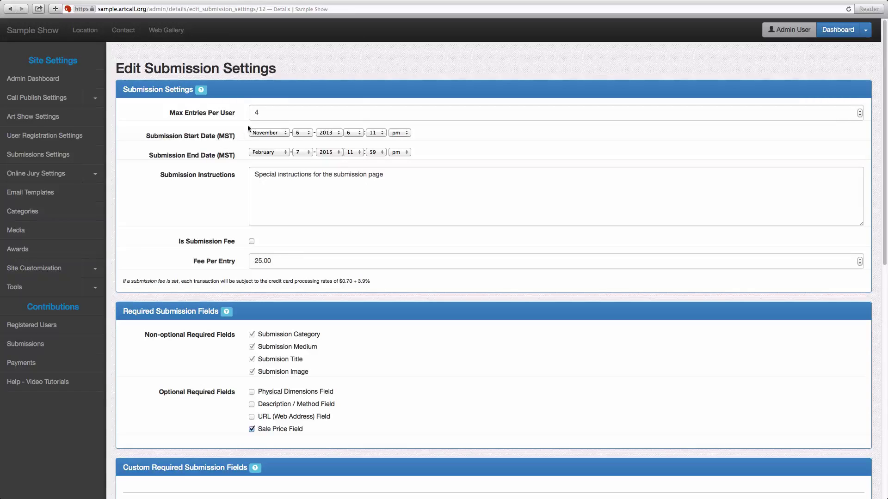
{"action": "left_click", "coordinate": [253, 115]}
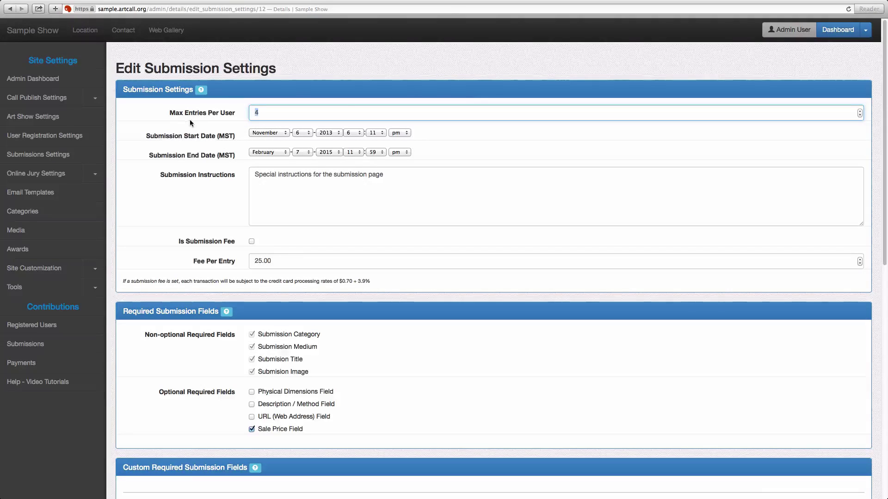
{"action": "left_click", "coordinate": [260, 115]}
{"action": "scroll", "coordinate": [364, 190], "scroll_direction": "down", "scroll_amount": 1}
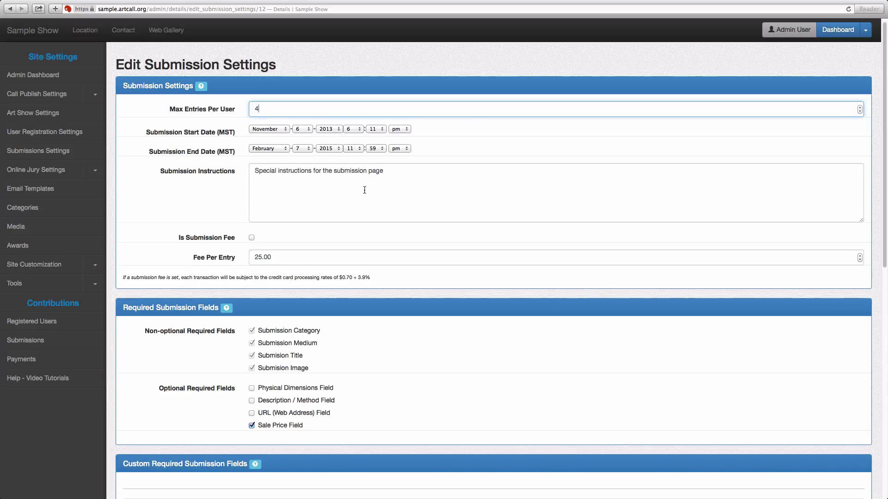
{"action": "left_click_drag", "start_coordinate": [253, 171], "coordinate": [411, 174]}
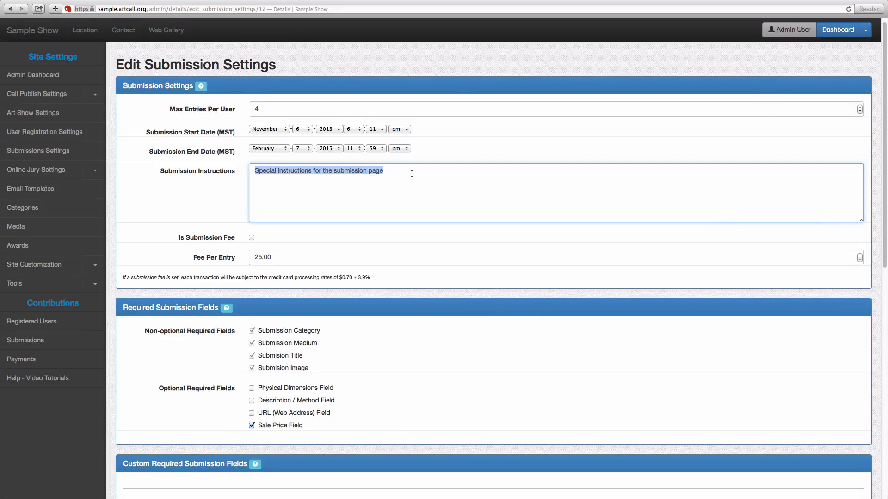
{"action": "scroll", "coordinate": [296, 227], "scroll_direction": "down", "scroll_amount": 2}
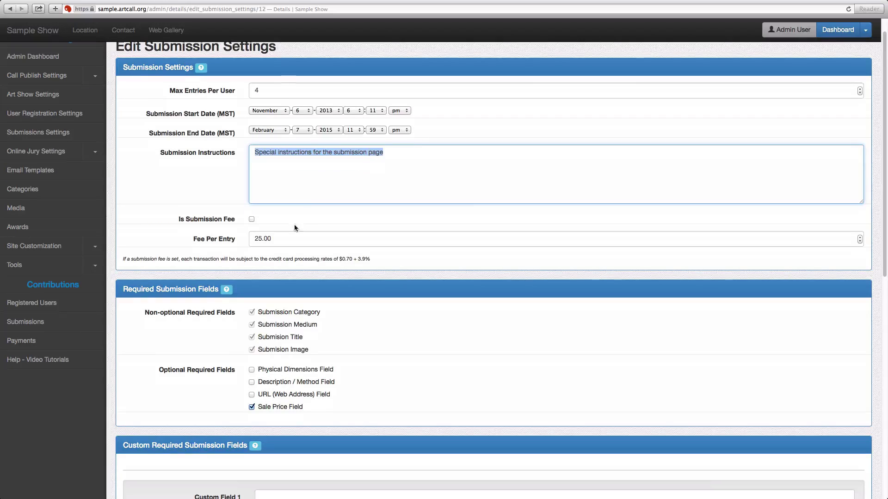
{"action": "left_click", "coordinate": [250, 220]}
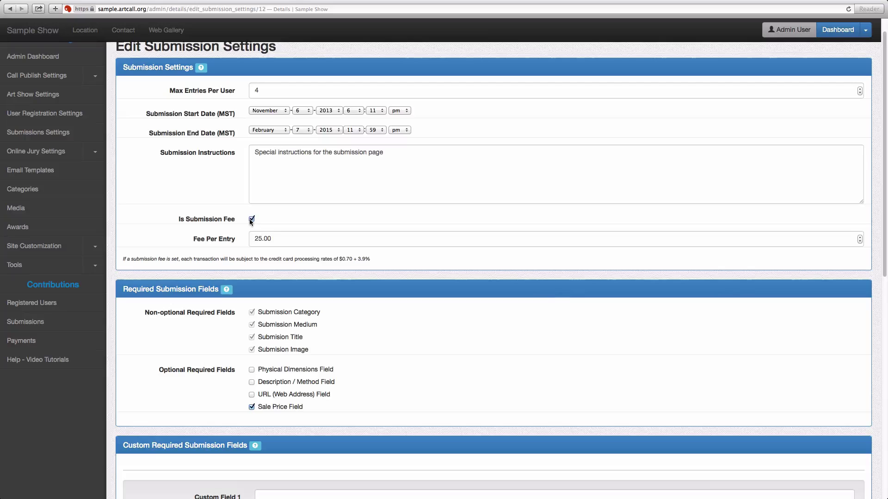
{"action": "left_click", "coordinate": [250, 220]}
{"action": "scroll", "coordinate": [302, 240], "scroll_direction": "down", "scroll_amount": 1}
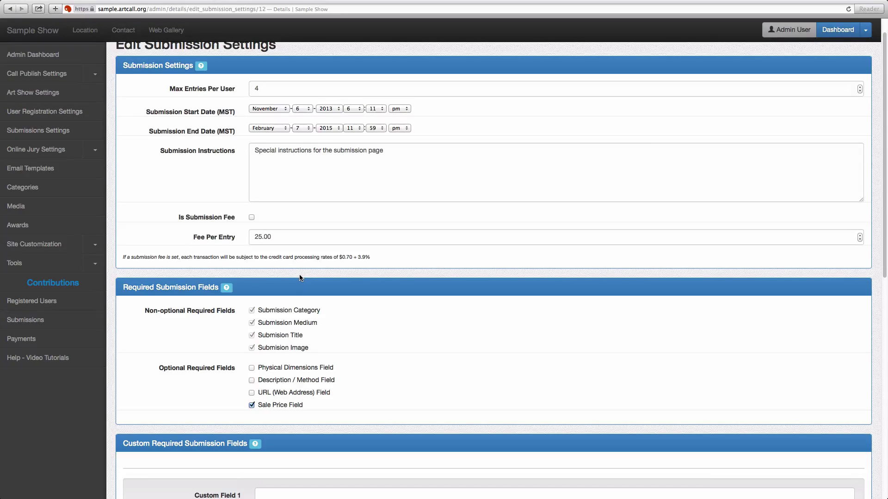
{"action": "scroll", "coordinate": [301, 278], "scroll_direction": "down", "scroll_amount": 2}
{"action": "scroll", "coordinate": [300, 277], "scroll_direction": "down", "scroll_amount": 4}
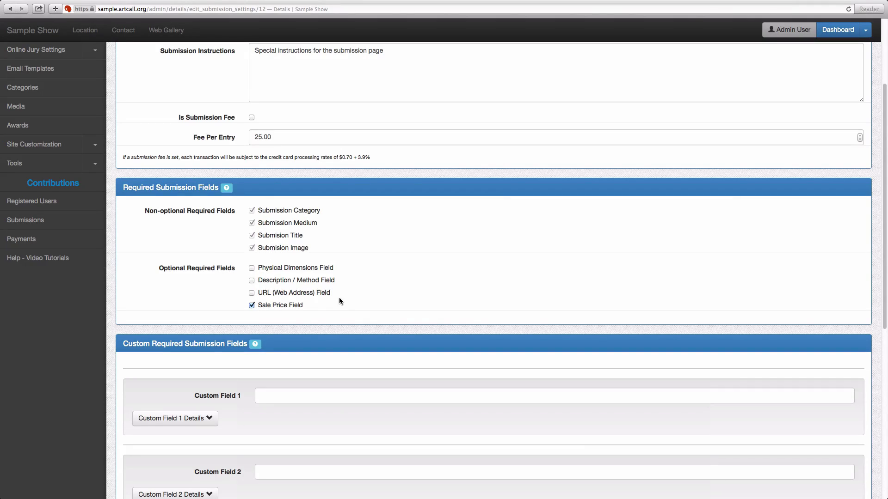
{"action": "scroll", "coordinate": [339, 301], "scroll_direction": "down", "scroll_amount": 10}
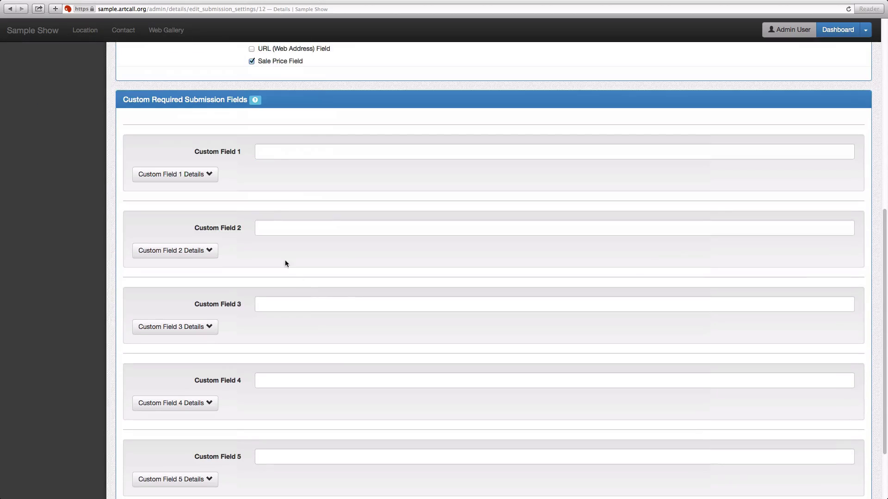
{"action": "scroll", "coordinate": [257, 320], "scroll_direction": "down", "scroll_amount": 4}
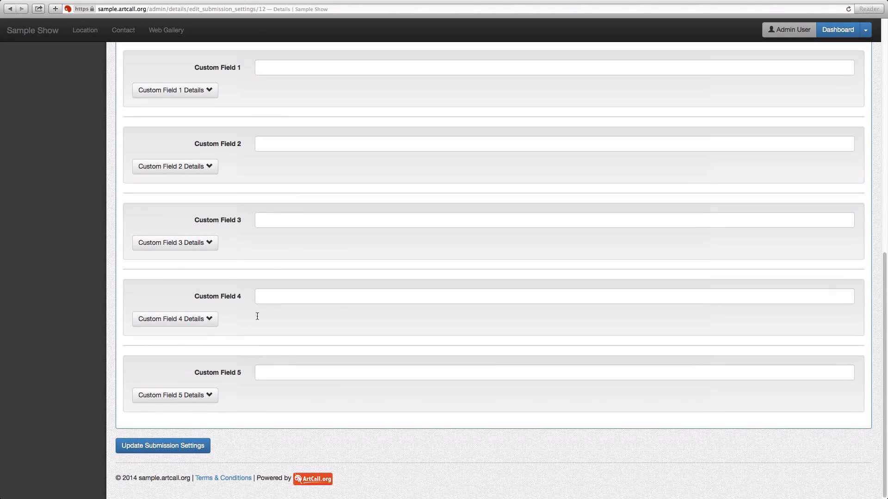
{"action": "scroll", "coordinate": [262, 350], "scroll_direction": "up", "scroll_amount": 5}
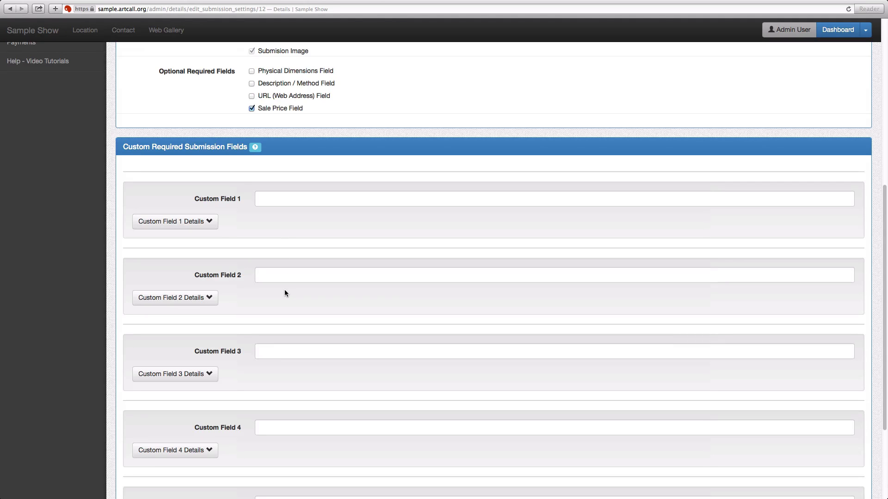
{"action": "scroll", "coordinate": [284, 292], "scroll_direction": "up", "scroll_amount": 12}
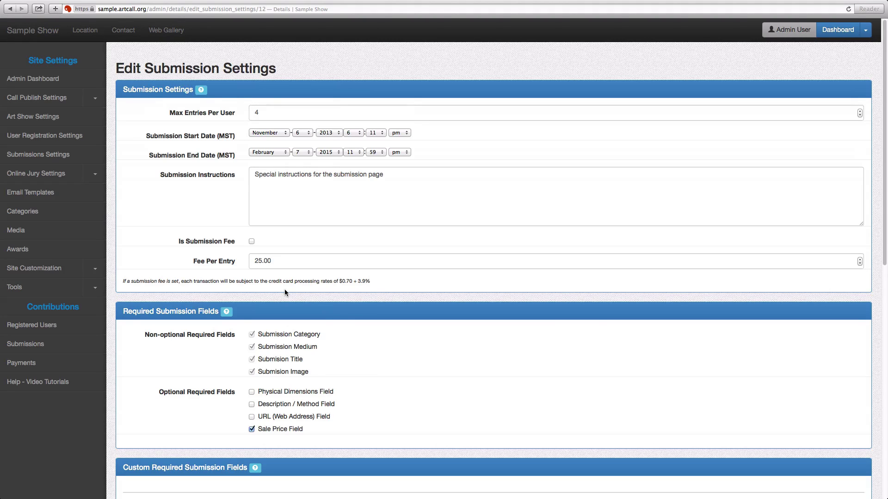
Step: Log in to ArtCall as the artist in Chrome with the saved email and account password
{"action": "key", "text": "super+Tab"}
{"action": "key", "text": "super+Tab"}
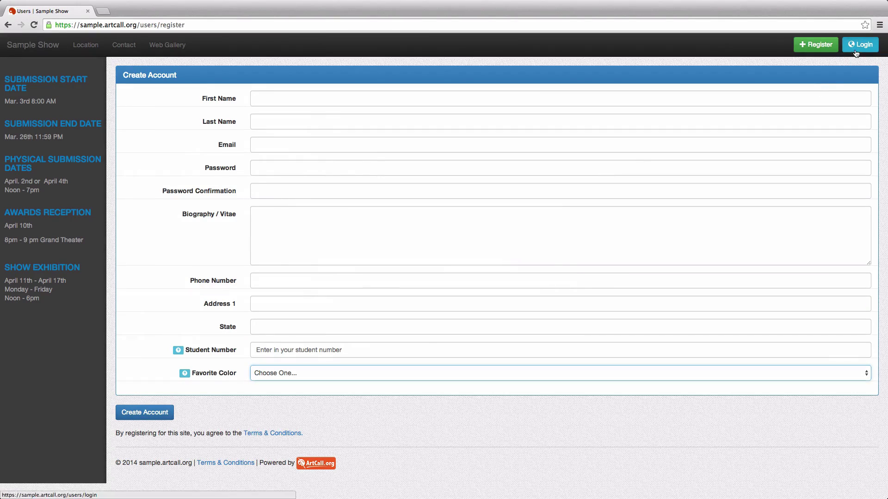
{"action": "left_click", "coordinate": [860, 44]}
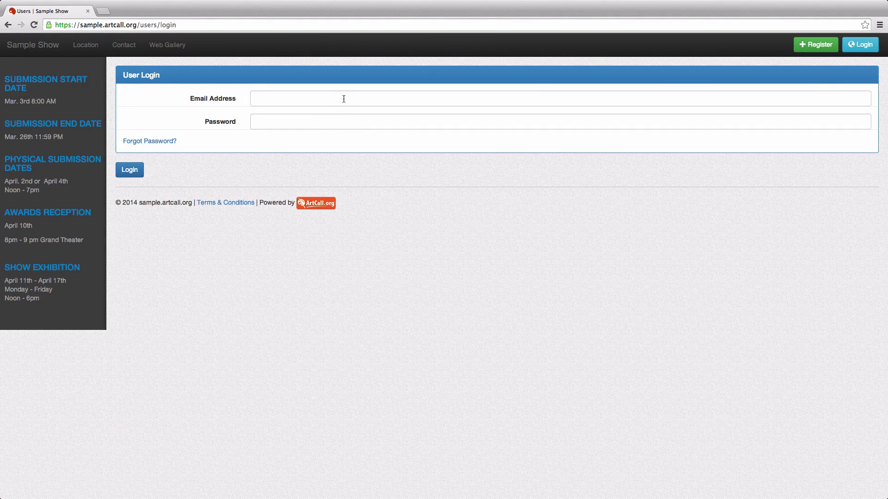
{"action": "left_click", "coordinate": [462, 100]}
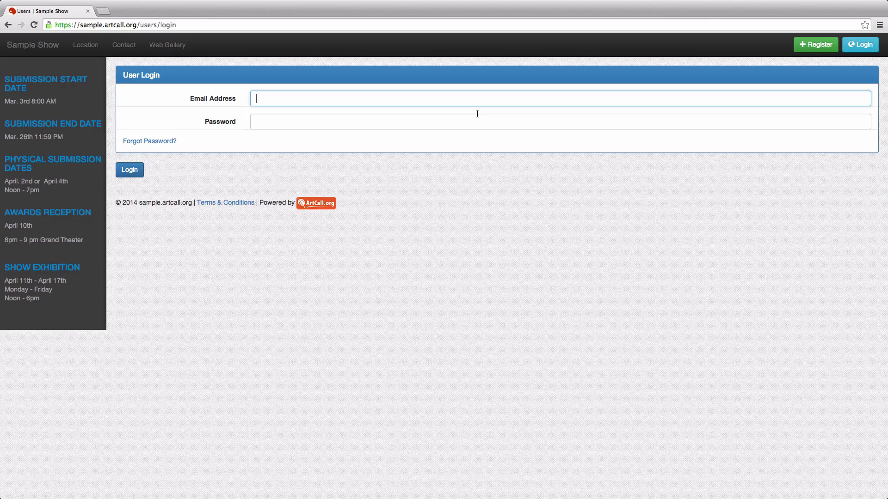
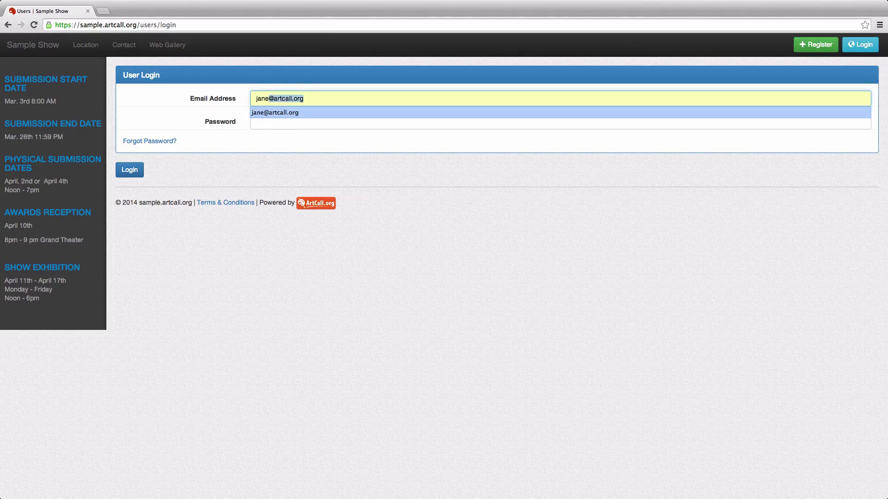
{"action": "left_click", "coordinate": [476, 114]}
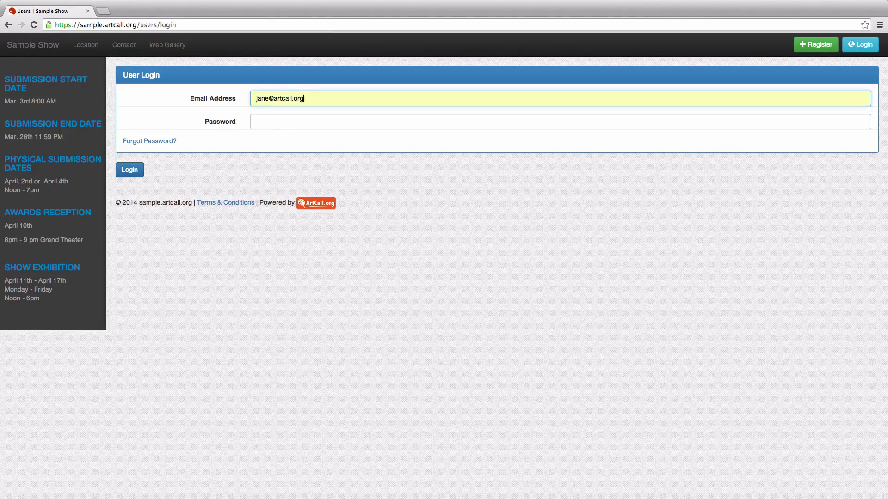
{"action": "left_click", "coordinate": [363, 127]}
{"action": "type", "text": "test"}
{"action": "key", "text": "Return"}
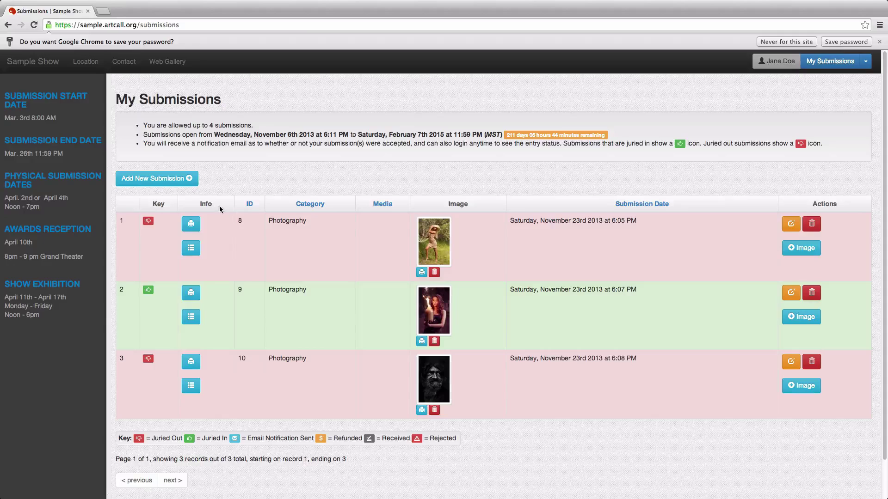
Step: Start a new submission with category Fine Art and media Charcoal Drawing
{"action": "left_click", "coordinate": [147, 179]}
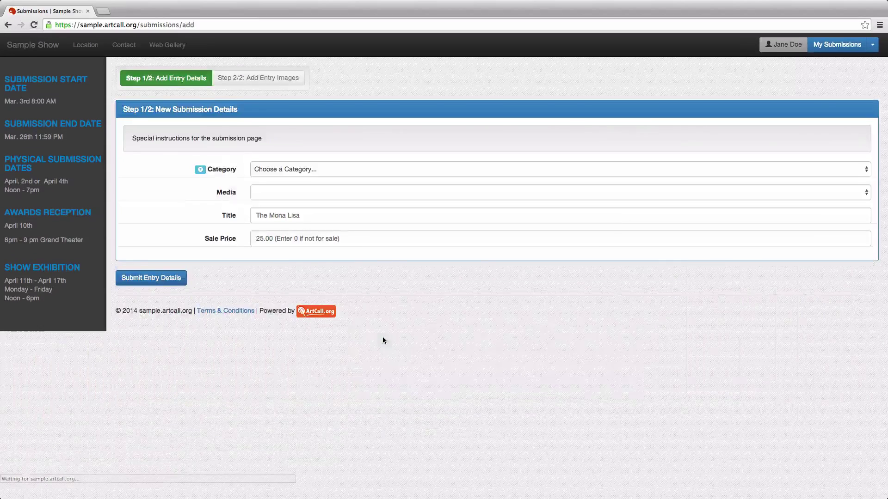
{"action": "left_click", "coordinate": [284, 169]}
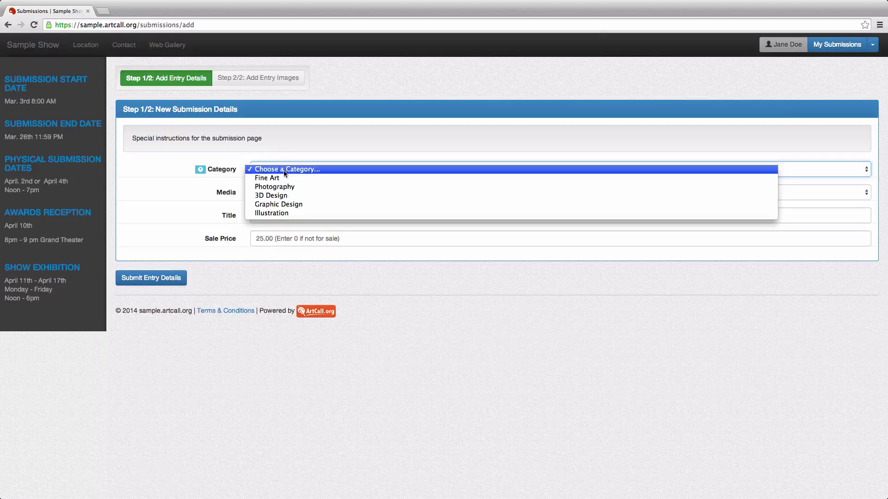
{"action": "left_click", "coordinate": [284, 178]}
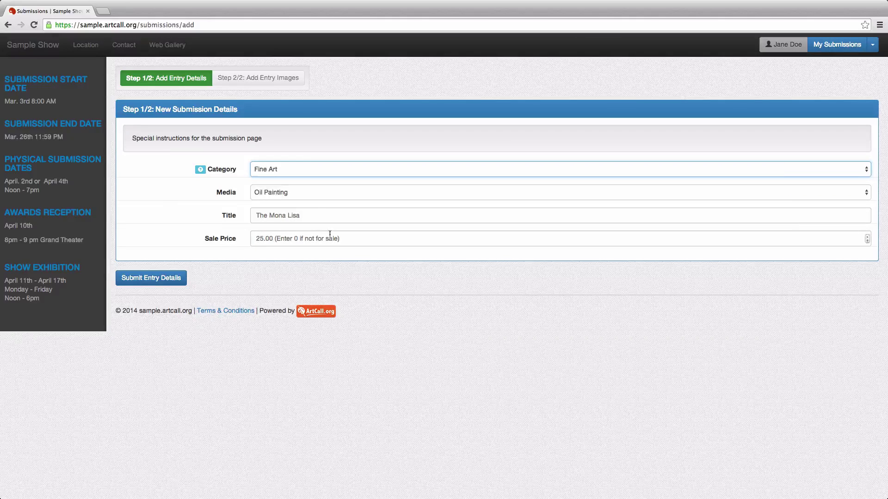
{"action": "left_click", "coordinate": [281, 193]}
{"action": "left_click", "coordinate": [283, 207]}
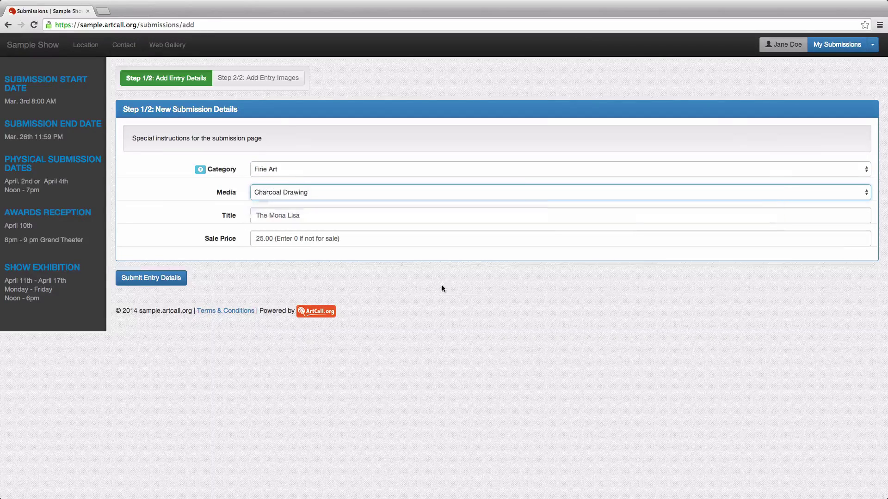
Step: Title the entry 'The title goes here', set sale price 200.00, and submit the entry details
{"action": "key", "text": "Tab"}
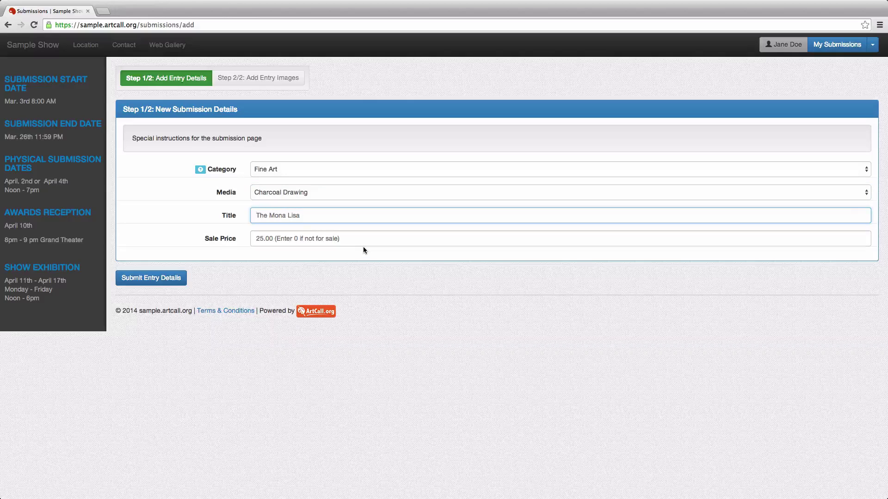
{"action": "key", "text": "super+a"}
{"action": "type", "text": "The title goes here"}
{"action": "left_click", "coordinate": [280, 240]}
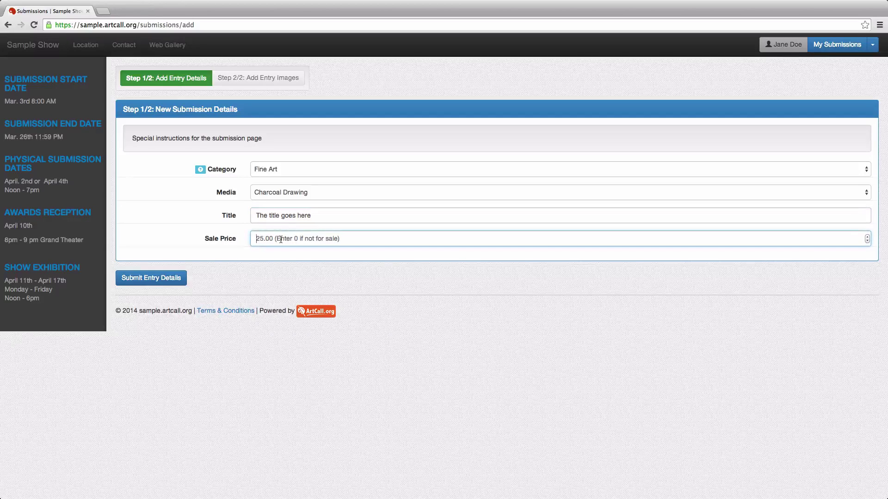
{"action": "type", "text": "200.00"}
{"action": "mouse_move", "coordinate": [202, 171]}
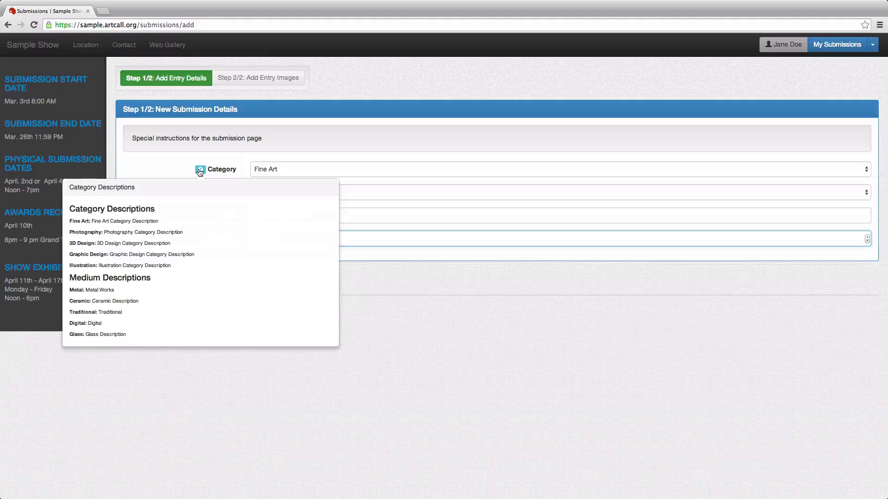
{"action": "left_click", "coordinate": [173, 163]}
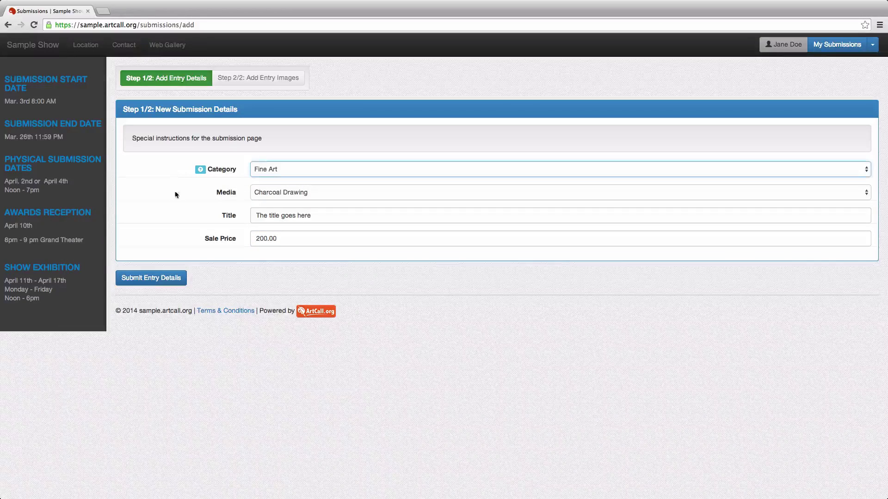
{"action": "left_click", "coordinate": [167, 281]}
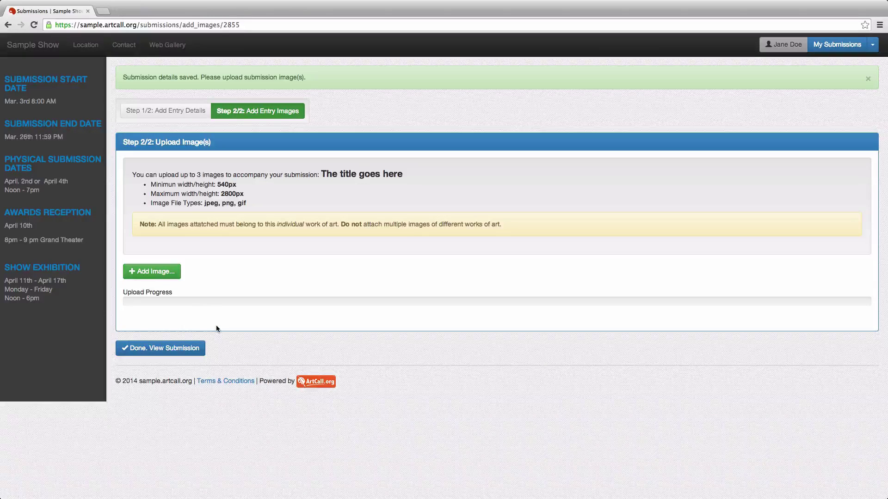
Step: Return to My Submissions with entry 21 saved but left without an uploaded image
{"action": "left_click", "coordinate": [176, 354]}
{"action": "scroll", "coordinate": [282, 346], "scroll_direction": "down", "scroll_amount": 2}
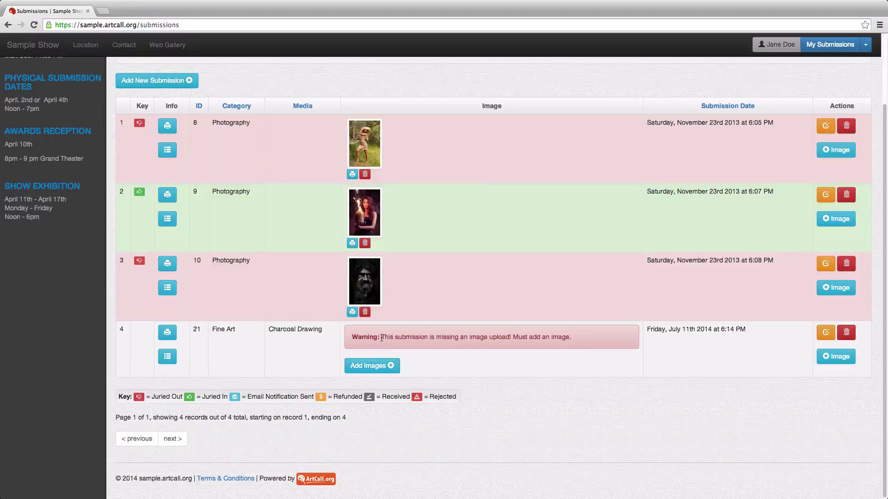
{"action": "left_click_drag", "start_coordinate": [381, 338], "coordinate": [565, 339]}
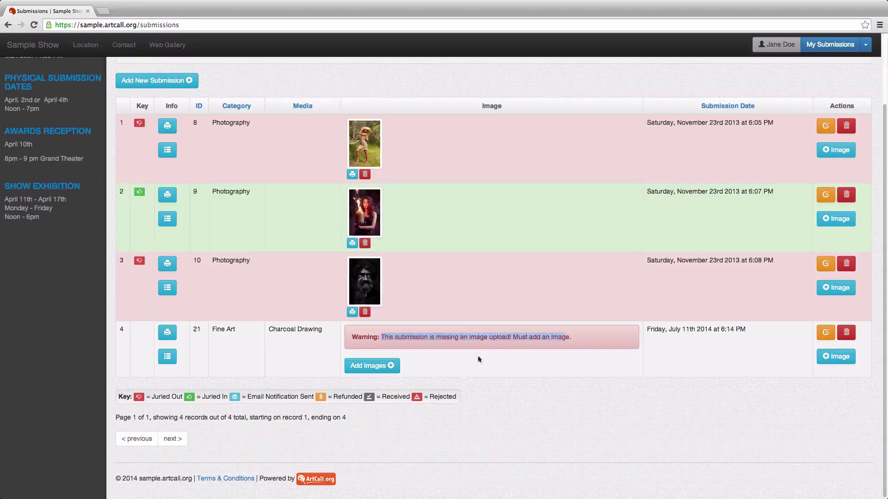
{"action": "left_click", "coordinate": [371, 366]}
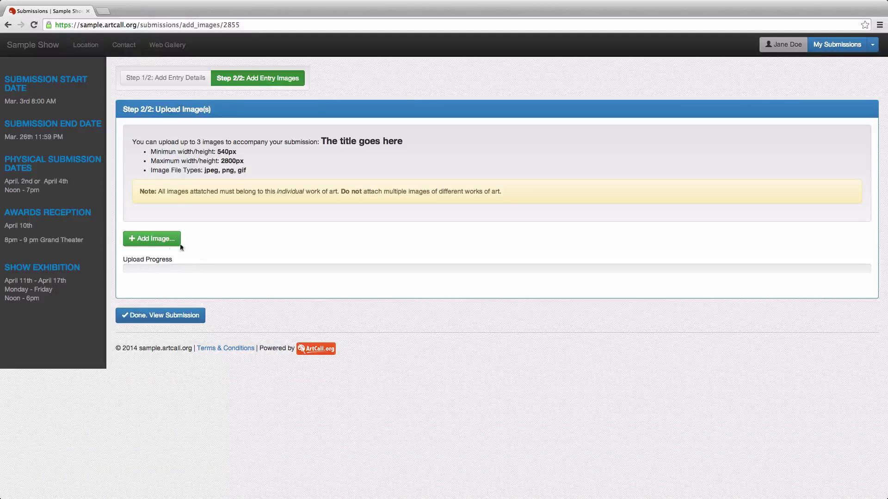
{"action": "left_click", "coordinate": [184, 317]}
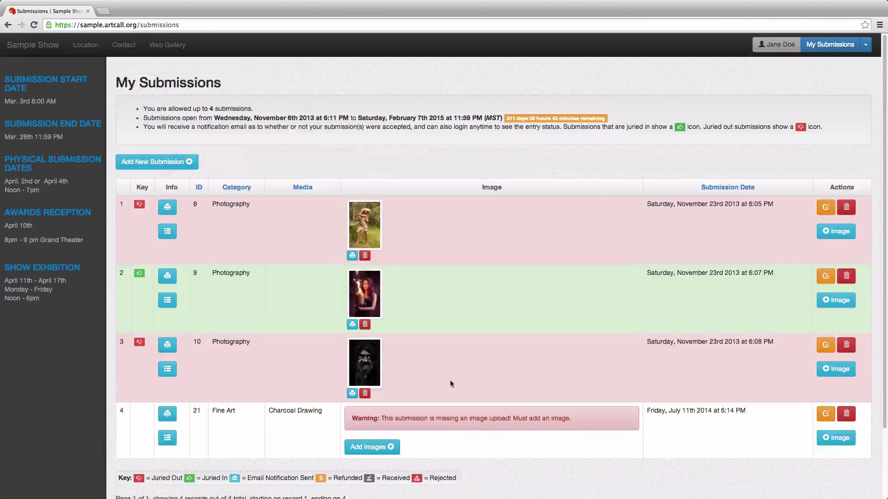
{"action": "scroll", "coordinate": [450, 380], "scroll_direction": "down", "scroll_amount": 2}
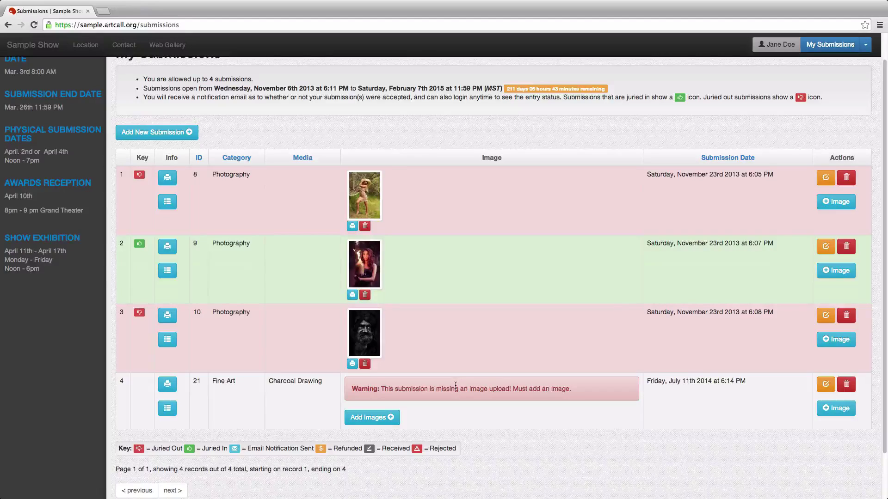
{"action": "key", "text": "super+Tab"}
{"action": "key", "text": "super+Tab"}
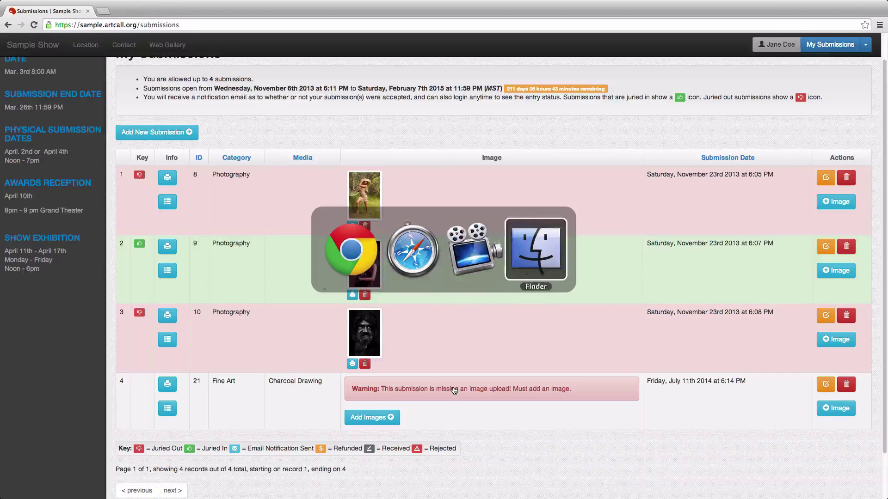
{"action": "key", "text": "super+shift+Tab"}
{"action": "key", "text": "super+shift+Tab"}
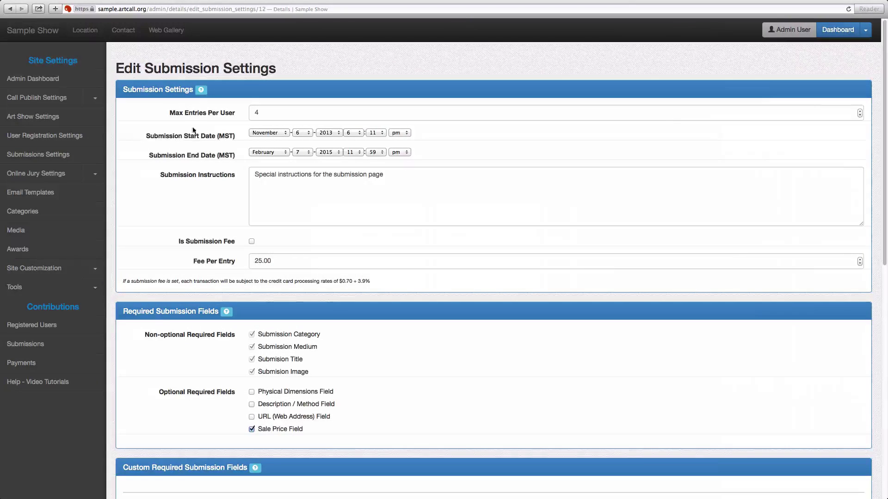
{"action": "left_click", "coordinate": [254, 114]}
{"action": "key", "text": "super+Tab"}
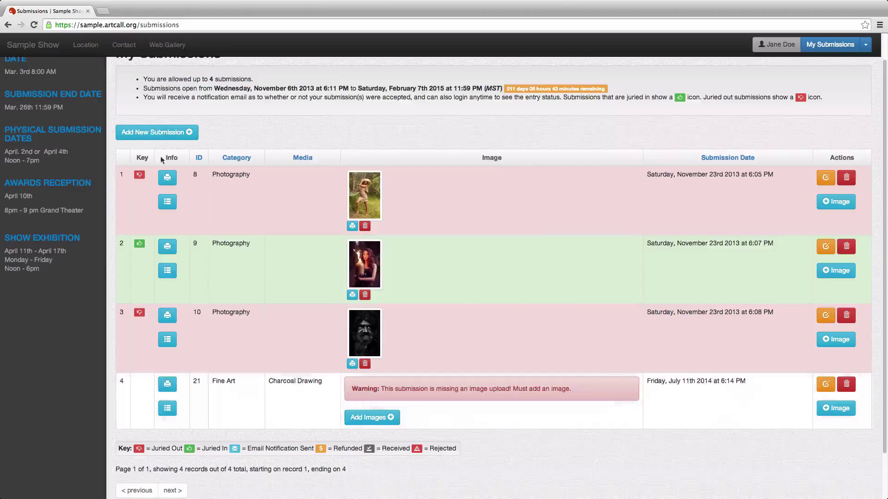
{"action": "left_click", "coordinate": [158, 138]}
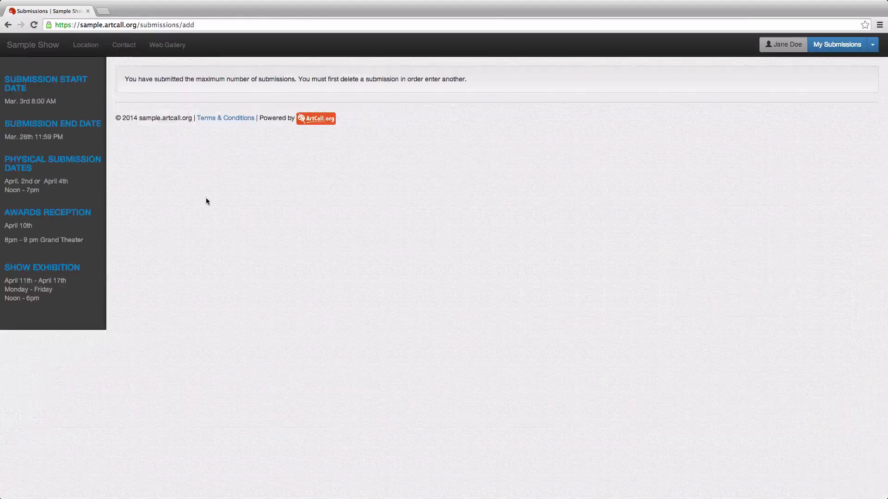
{"action": "left_click_drag", "start_coordinate": [124, 80], "coordinate": [286, 92]}
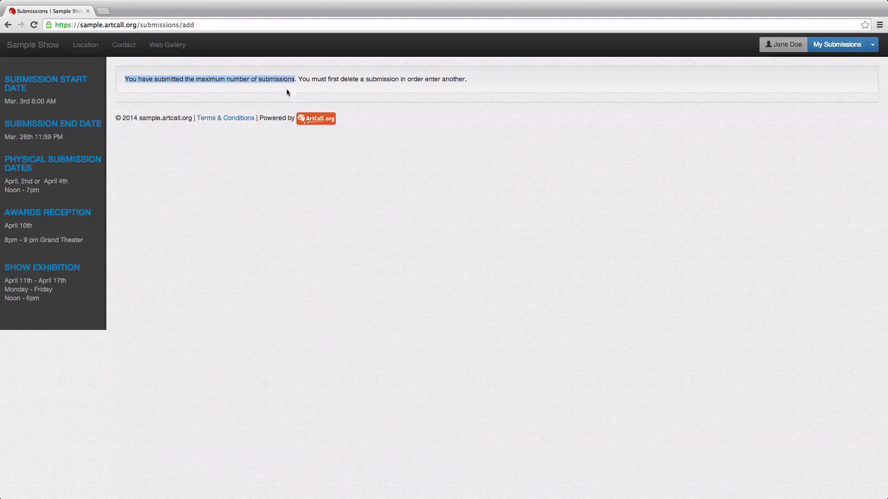
{"action": "left_click", "coordinate": [8, 25]}
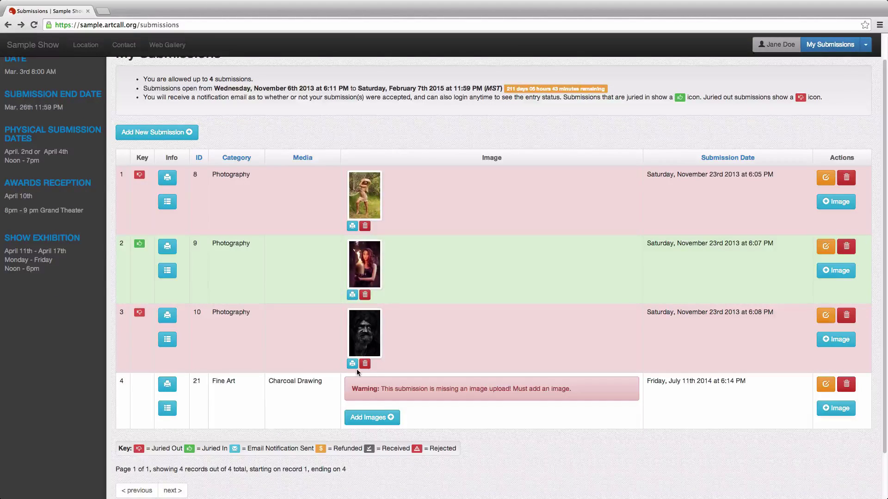
Step: Save Max Entries Per User as 5 in the admin settings, then return to the artist's page
{"action": "key", "text": "super+Tab"}
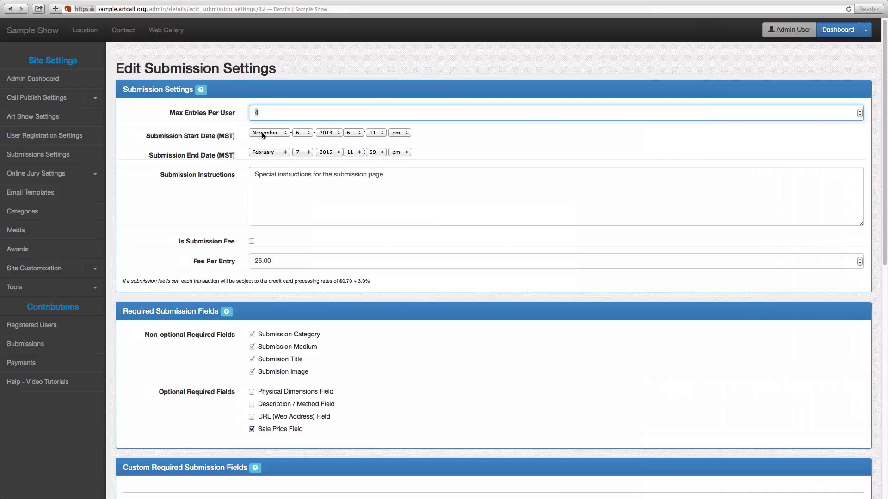
{"action": "scroll", "coordinate": [254, 249], "scroll_direction": "down", "scroll_amount": 10}
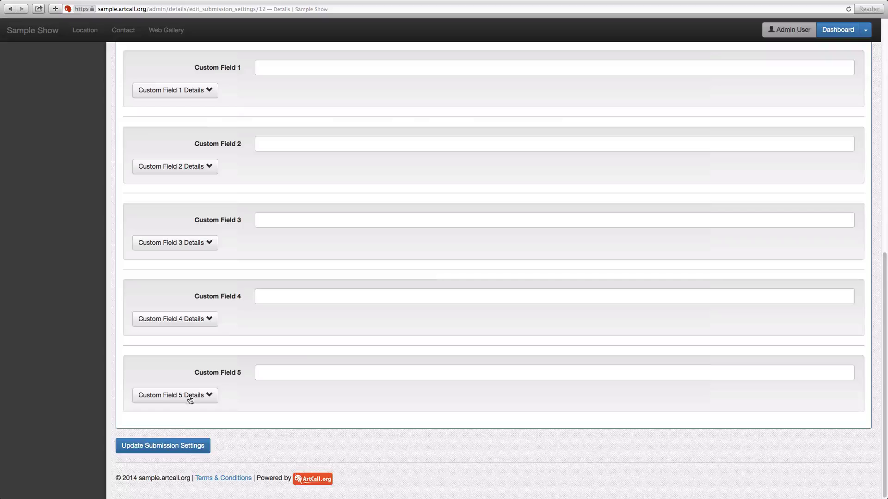
{"action": "left_click", "coordinate": [183, 451]}
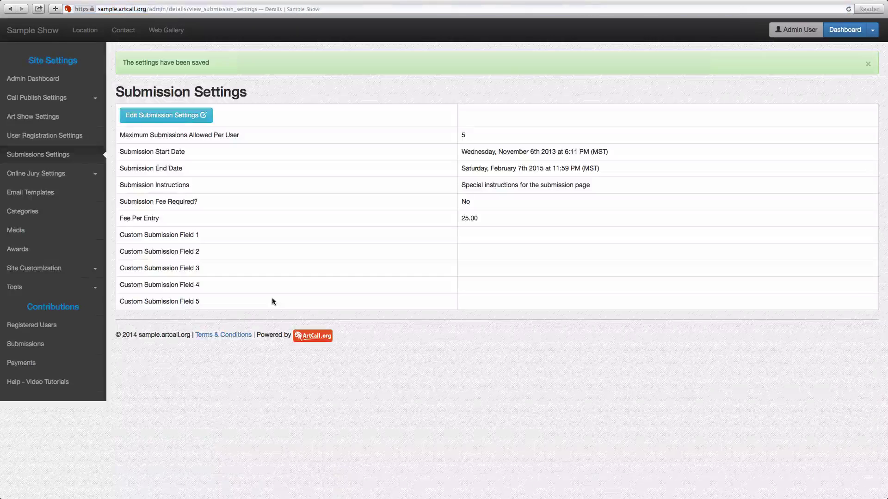
{"action": "key", "text": "super+Tab"}
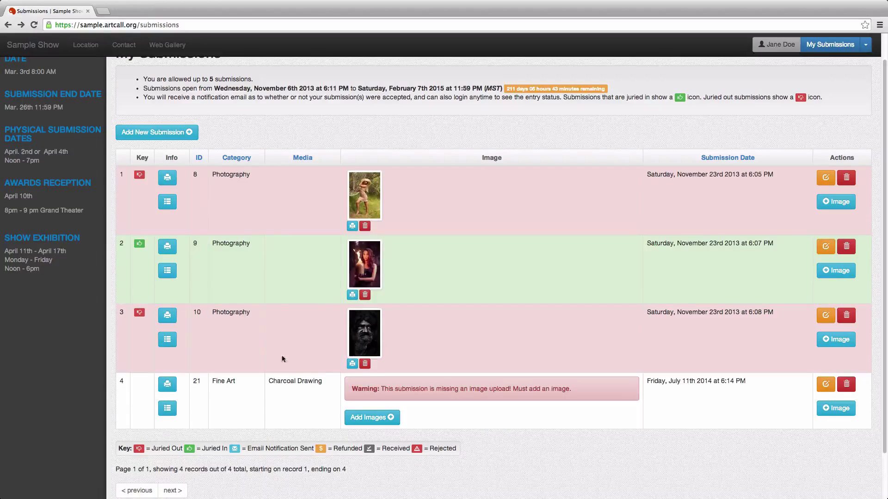
Step: Start a new artist submission to test the limit, then bring up the admin Submission Settings
{"action": "left_click", "coordinate": [169, 134]}
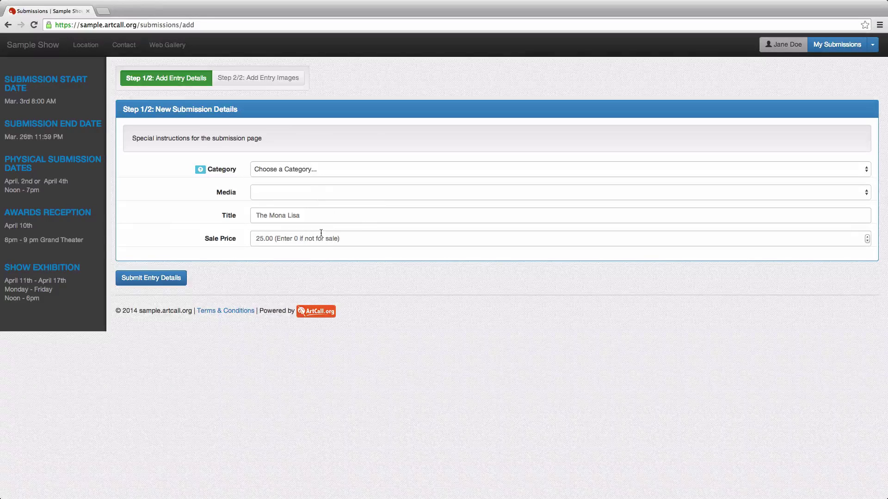
{"action": "key", "text": "super+Tab"}
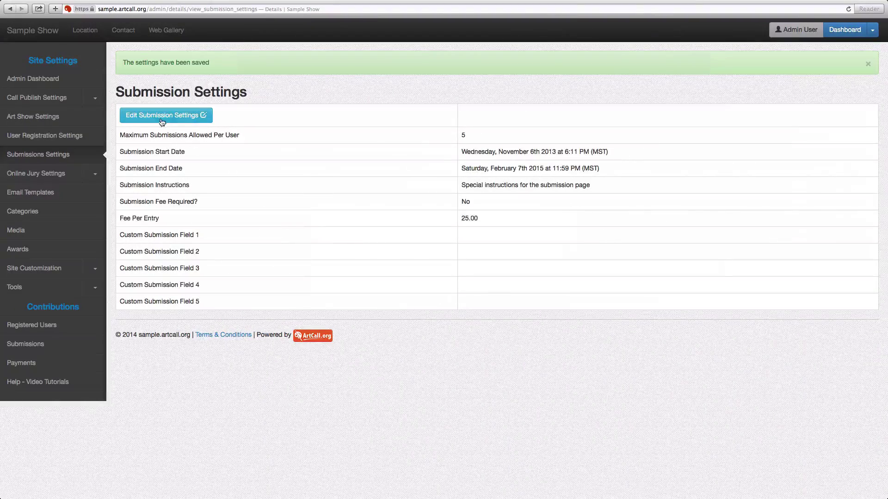
Step: Turn on Is Submission Fee so each entry costs 25.00, and save the settings
{"action": "left_click", "coordinate": [160, 118]}
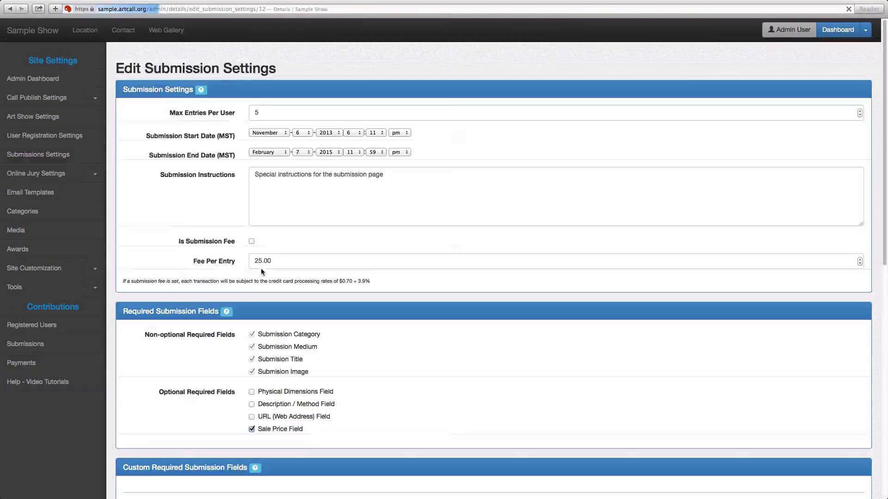
{"action": "scroll", "coordinate": [261, 272], "scroll_direction": "down", "scroll_amount": 1}
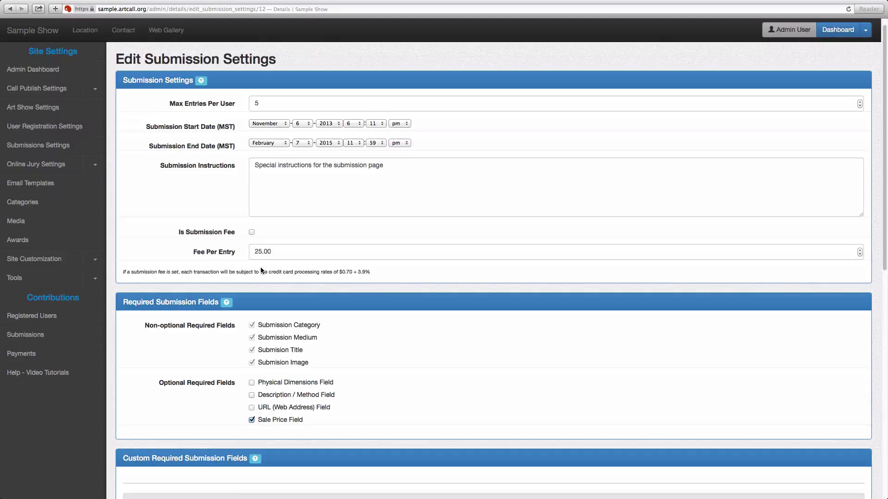
{"action": "left_click", "coordinate": [252, 232]}
{"action": "scroll", "coordinate": [302, 308], "scroll_direction": "down", "scroll_amount": 10}
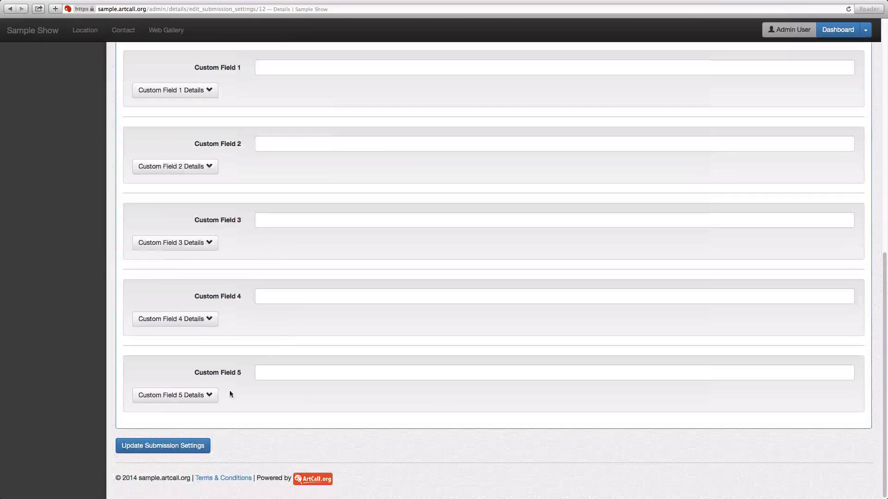
{"action": "left_click", "coordinate": [163, 445]}
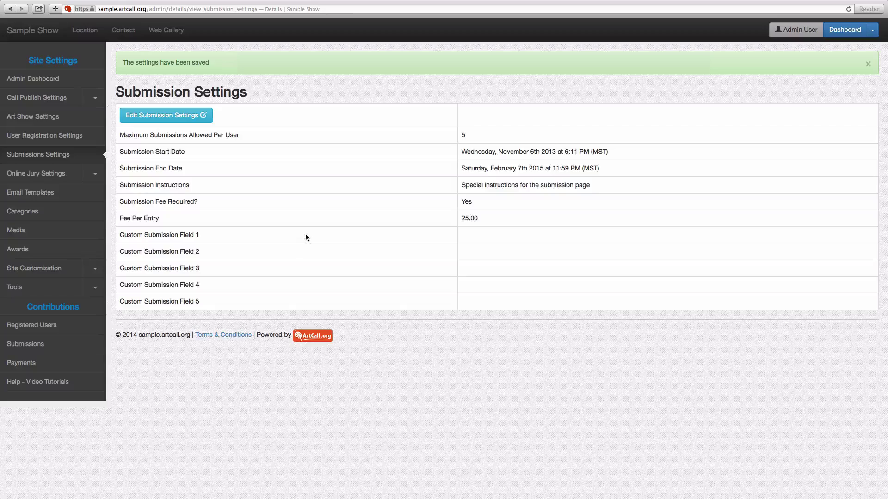
Step: Reload the artist's new-submission form to check the $25.00 payment section, then return to the admin window
{"action": "key", "text": "super+Tab"}
{"action": "key", "text": "super+r"}
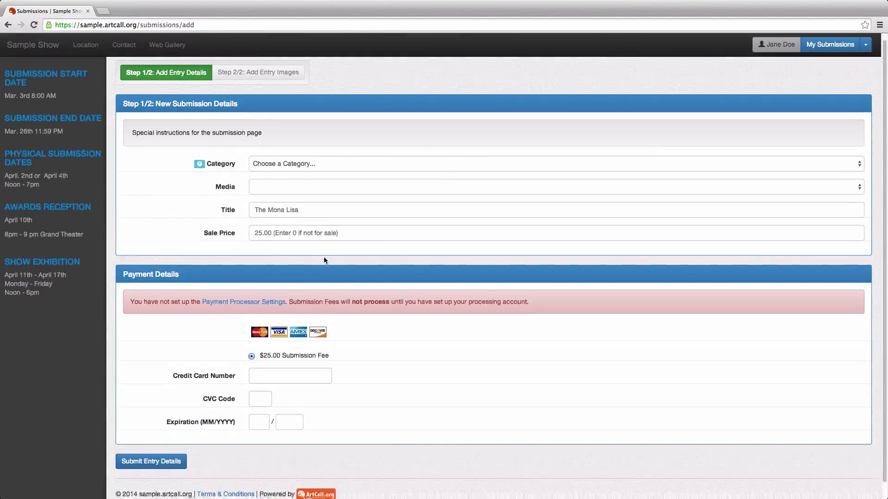
{"action": "scroll", "coordinate": [325, 258], "scroll_direction": "down", "scroll_amount": 1}
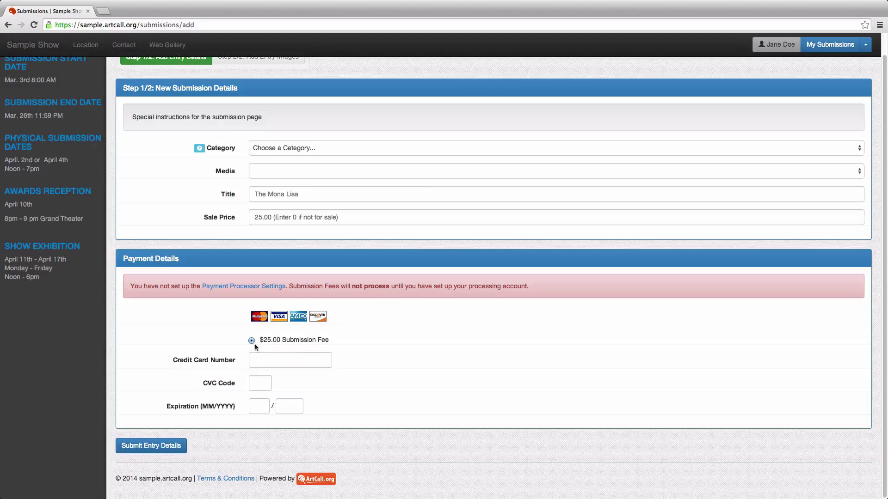
{"action": "left_click", "coordinate": [268, 360]}
{"action": "scroll", "coordinate": [378, 388], "scroll_direction": "up", "scroll_amount": 1}
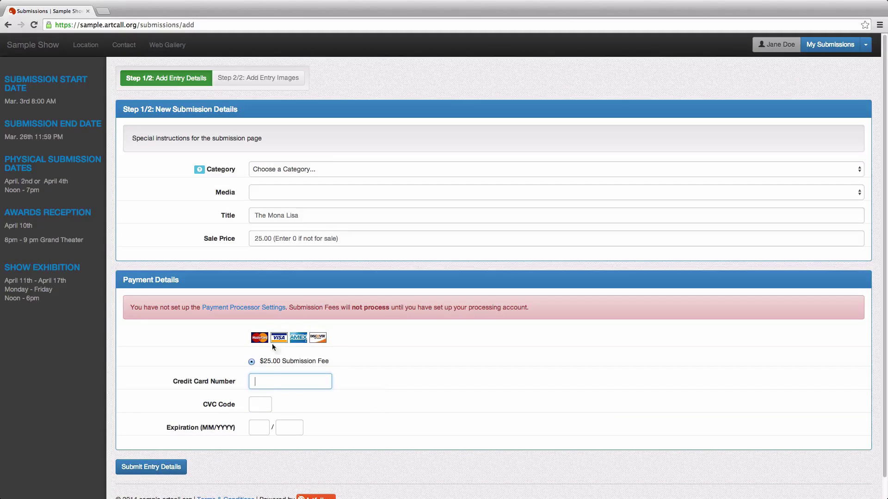
{"action": "key", "text": "super+Tab"}
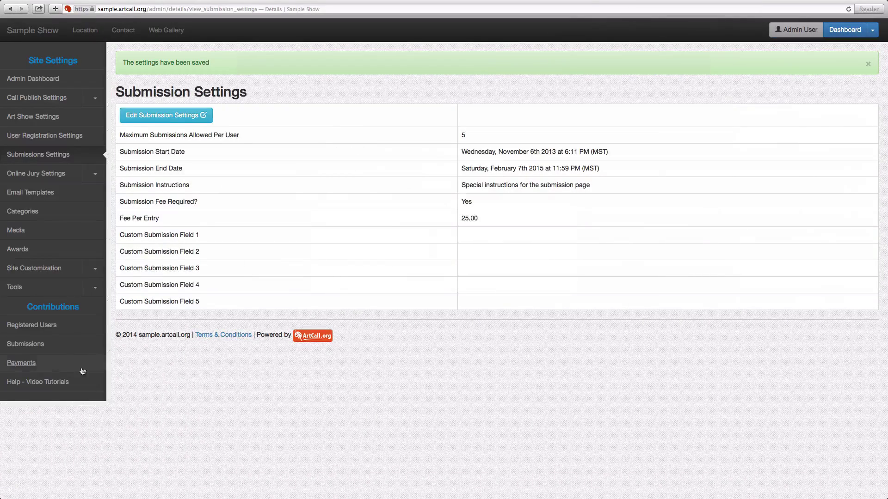
{"action": "left_click", "coordinate": [54, 368]}
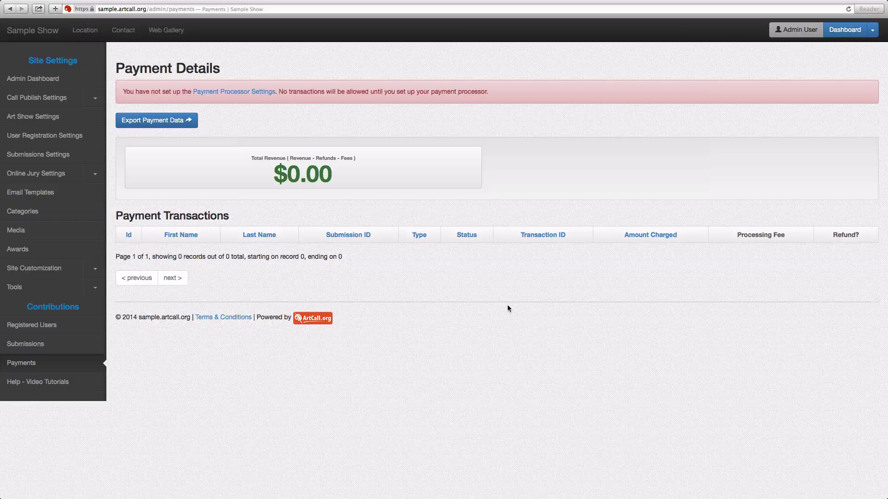
{"action": "left_click", "coordinate": [76, 138]}
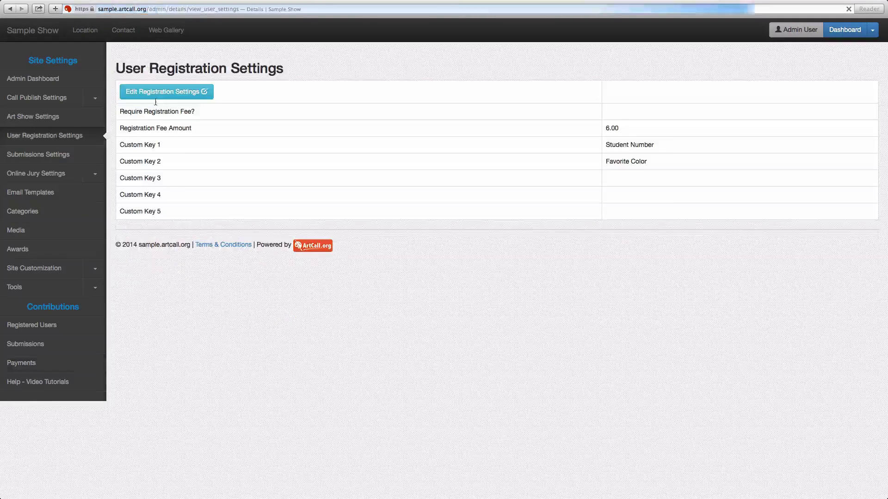
{"action": "left_click", "coordinate": [89, 152]}
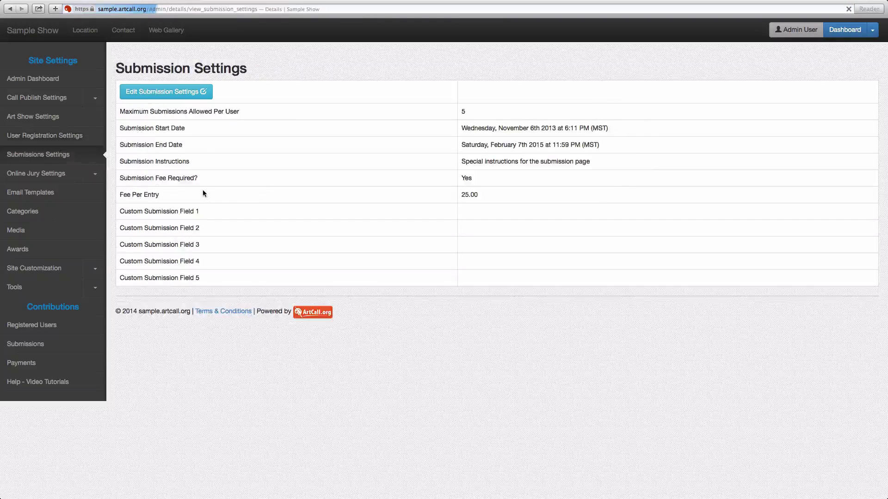
Step: Reopen the settings editor and make the Description / Method Field required
{"action": "left_click", "coordinate": [184, 92]}
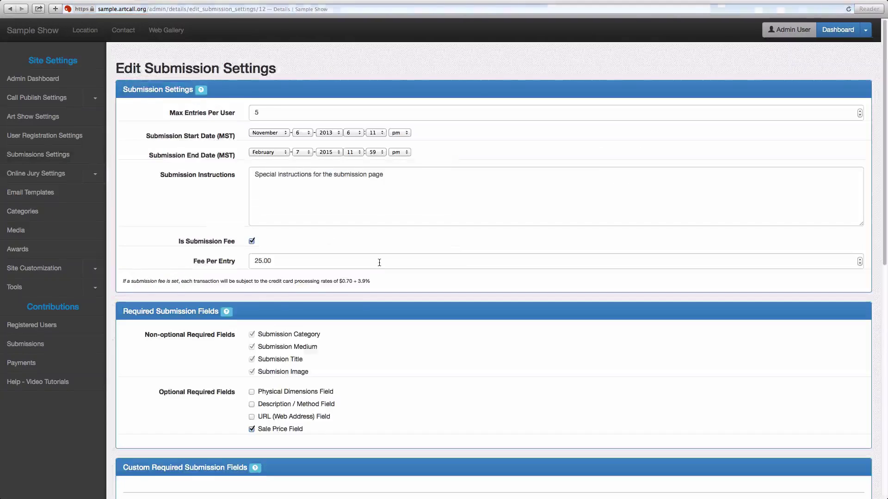
{"action": "scroll", "coordinate": [379, 264], "scroll_direction": "down", "scroll_amount": 2}
{"action": "scroll", "coordinate": [378, 264], "scroll_direction": "down", "scroll_amount": 3}
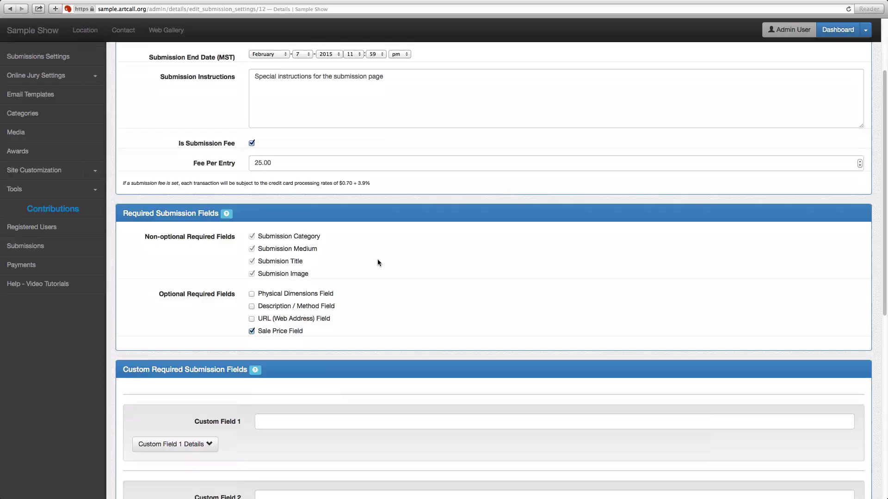
{"action": "left_click", "coordinate": [252, 304]}
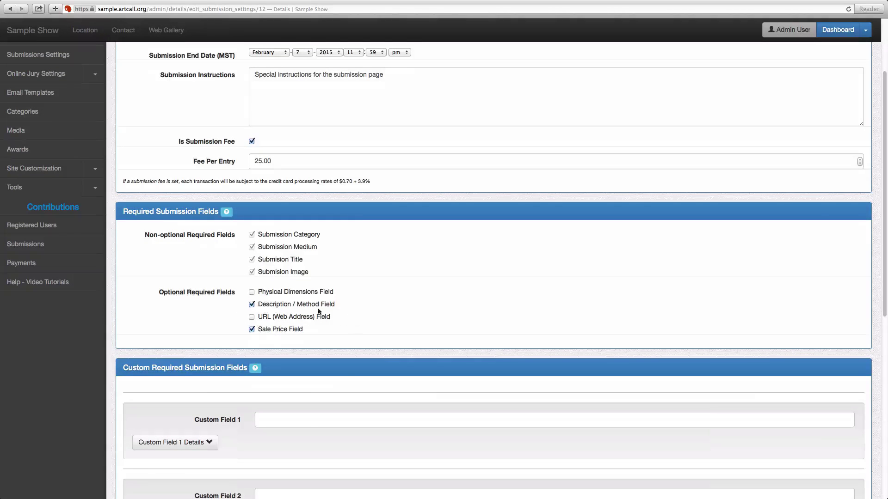
Step: Expand Custom Field 1 details and set its field type to Radio
{"action": "scroll", "coordinate": [356, 363], "scroll_direction": "down", "scroll_amount": 3}
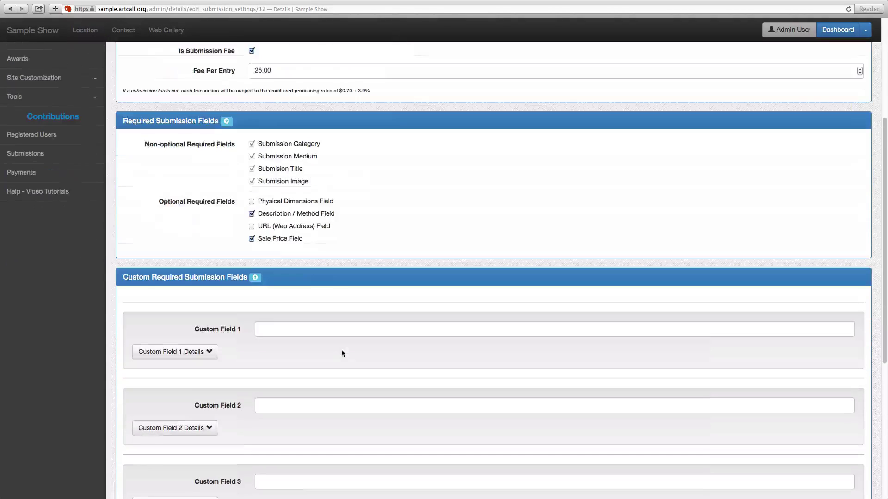
{"action": "left_click", "coordinate": [203, 357]}
{"action": "left_click", "coordinate": [263, 371]}
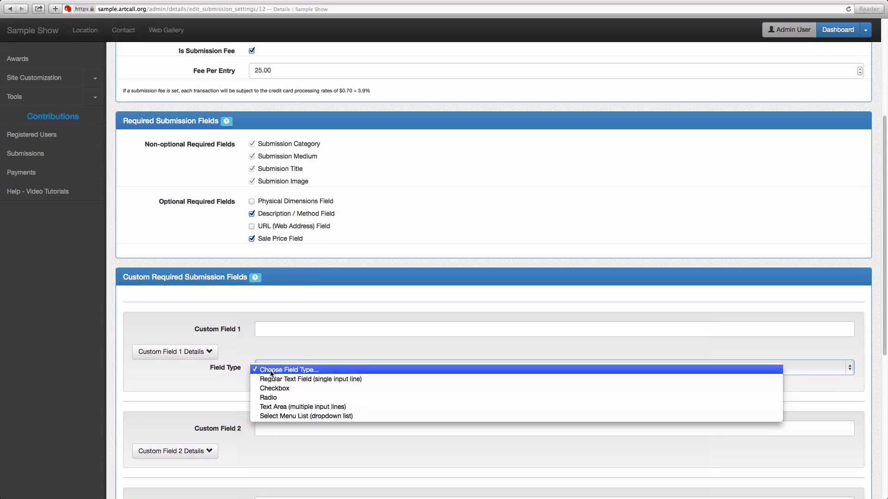
{"action": "left_click", "coordinate": [274, 388]}
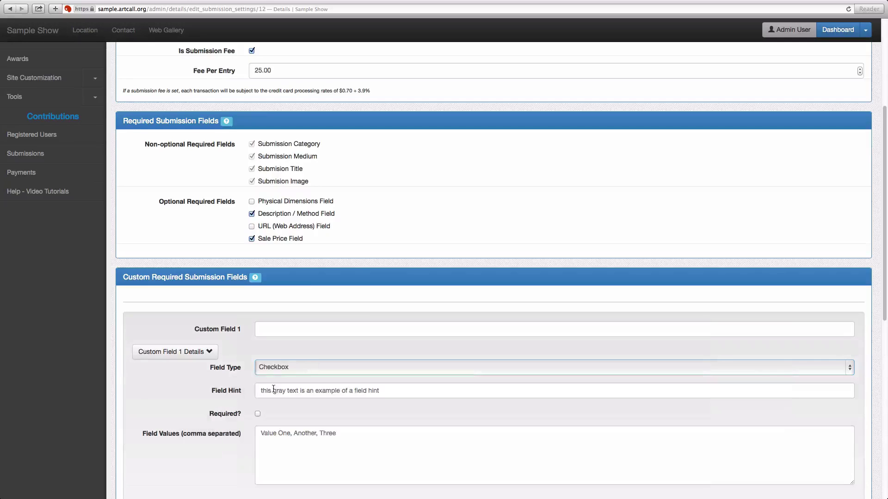
{"action": "scroll", "coordinate": [272, 367], "scroll_direction": "down", "scroll_amount": 1}
{"action": "left_click", "coordinate": [271, 362]}
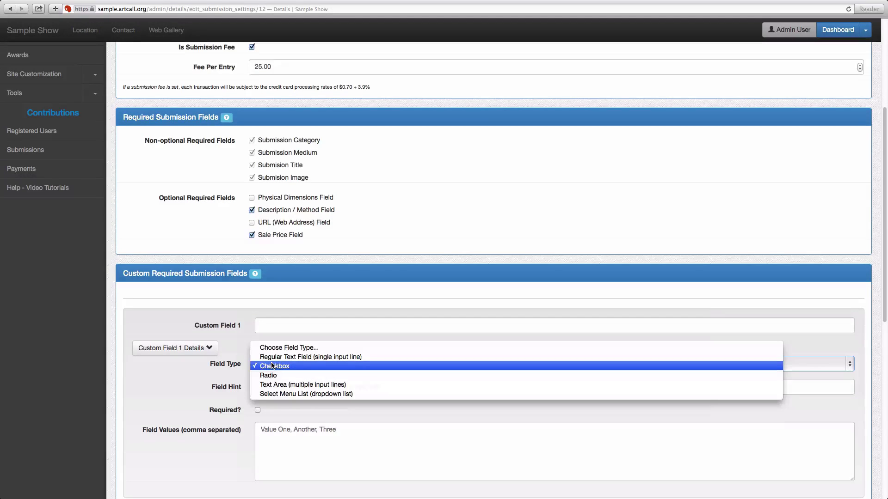
{"action": "left_click", "coordinate": [272, 375]}
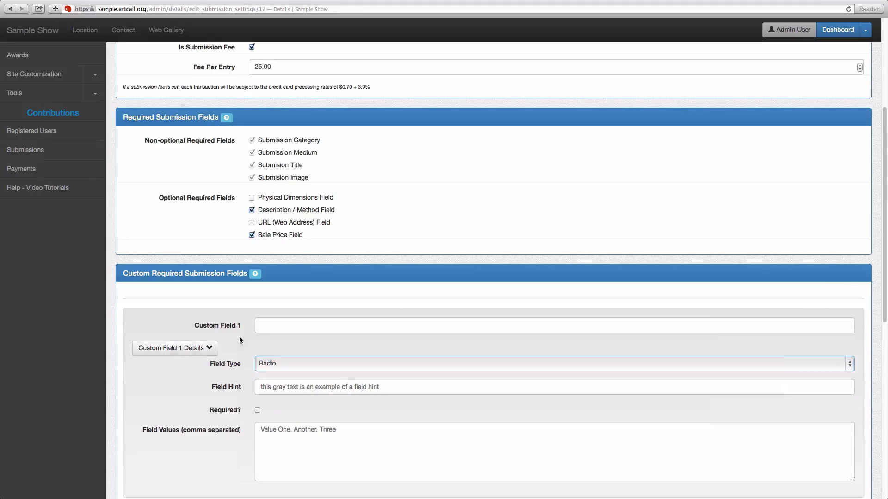
{"action": "left_click", "coordinate": [259, 327]}
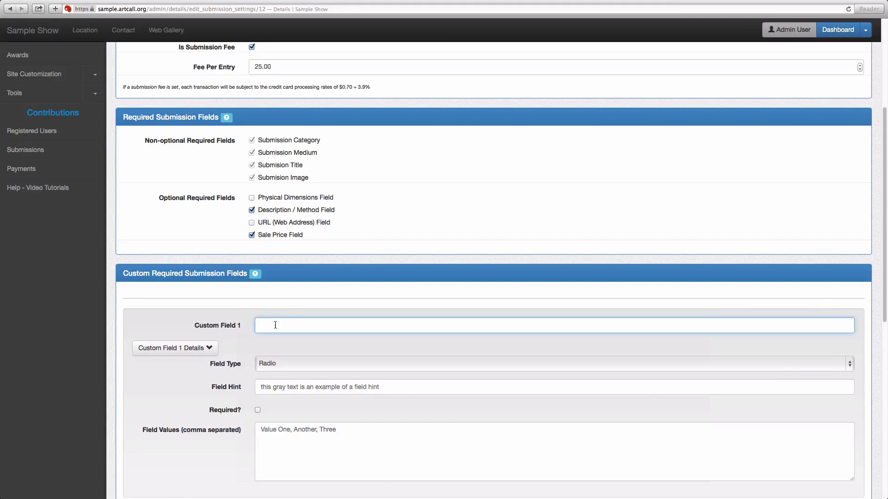
Step: Name Custom Field 1 'Include in Directory' with a hint about listing the submission in the website directory
{"action": "type", "text": "Include in Directory"}
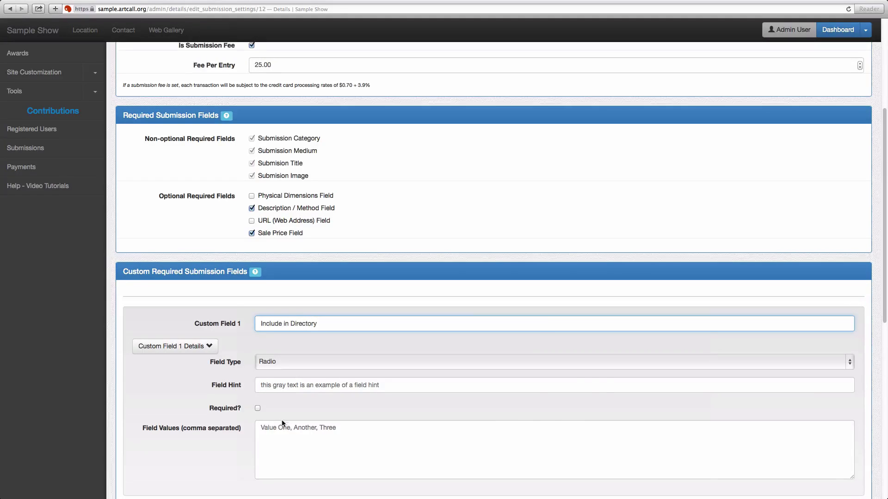
{"action": "scroll", "coordinate": [278, 402], "scroll_direction": "down", "scroll_amount": 1}
{"action": "left_click", "coordinate": [282, 366]}
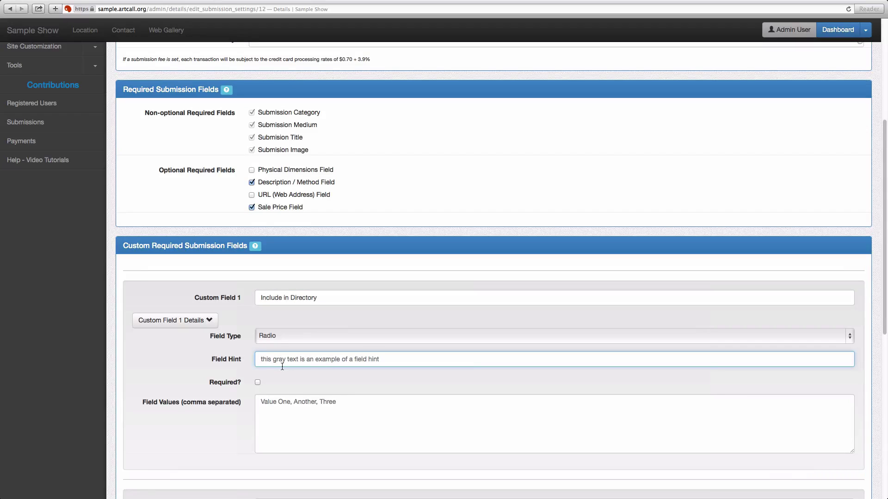
{"action": "type", "text": "Check"}
{"action": "key", "text": "BackSpace"}
{"action": "key", "text": "BackSpace"}
{"action": "key", "text": "BackSpace"}
{"action": "type", "text": "Sl"}
{"action": "type", "text": "elect yes"}
{"action": "type", "text": " or no"}
{"action": "type", "text": " as to whether you wa"}
{"action": "type", "text": "nt you"}
{"action": "type", "text": "r submis"}
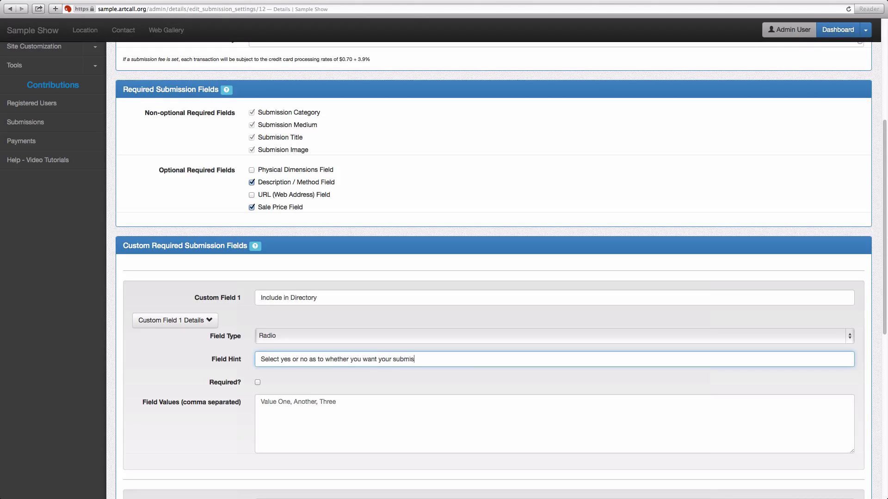
{"action": "type", "text": "sion listed on our website directoy"}
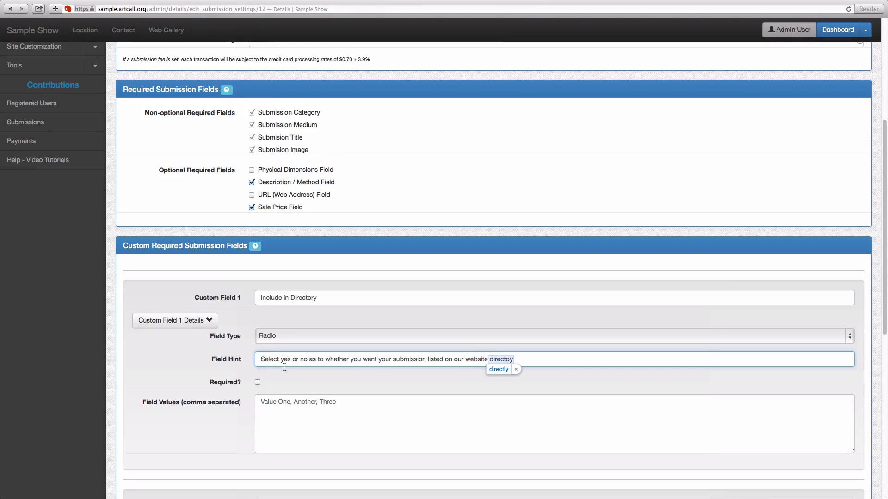
{"action": "key", "text": "BackSpace"}
{"action": "key", "text": "BackSpace"}
{"action": "key", "text": "BackSpace"}
{"action": "type", "text": "tory"}
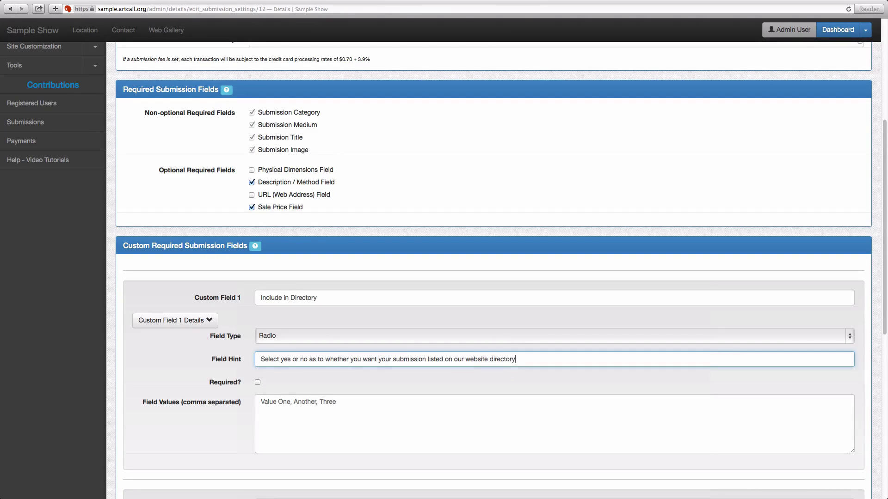
Step: Make the field required with values 'Yes, No' and save the submission settings
{"action": "left_click", "coordinate": [258, 382]}
{"action": "left_click", "coordinate": [281, 407]}
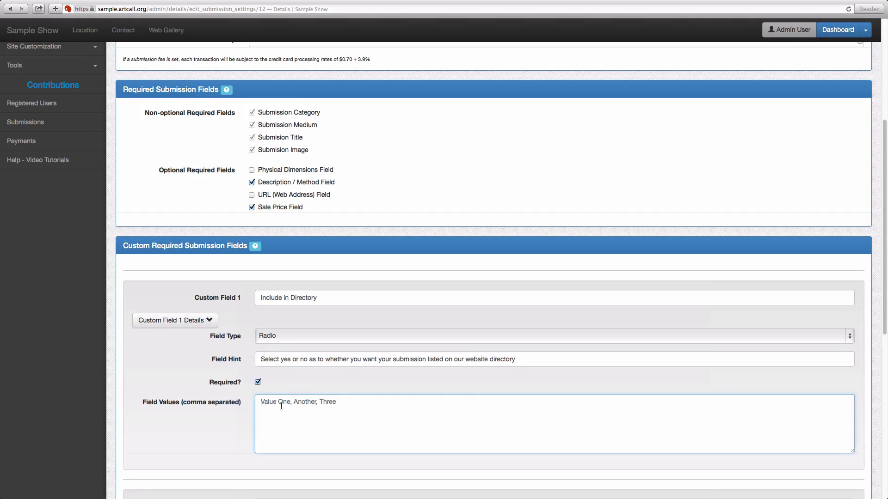
{"action": "type", "text": "Yes, No"}
{"action": "scroll", "coordinate": [290, 407], "scroll_direction": "down", "scroll_amount": 10}
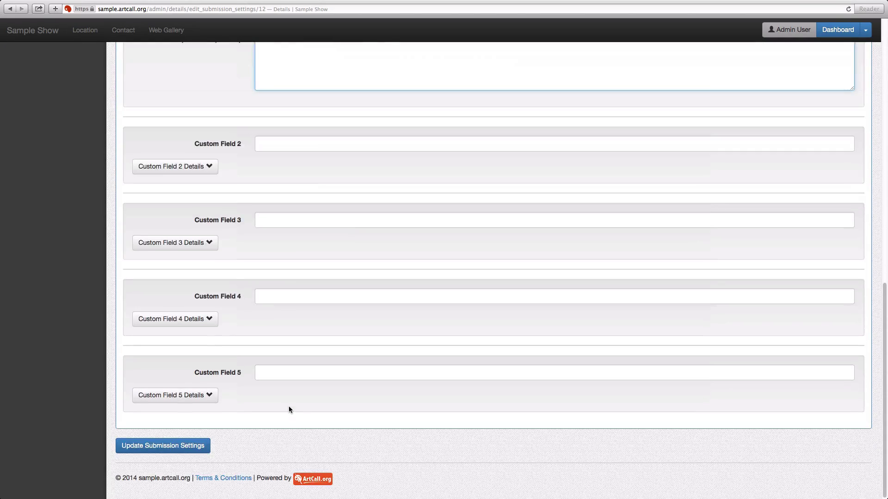
{"action": "left_click", "coordinate": [192, 446]}
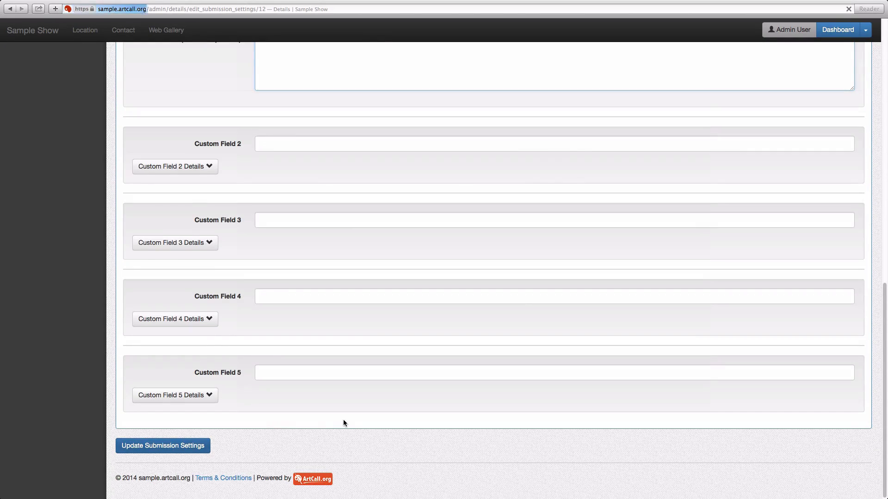
Step: Reload the artist's Submissions add form and choose Yes for Include in Directory
{"action": "key", "text": "super+Tab"}
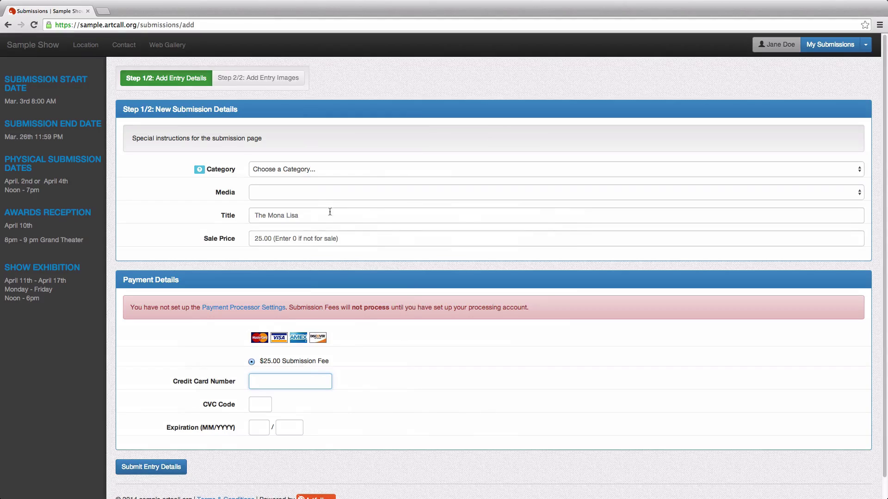
{"action": "key", "text": "super+r"}
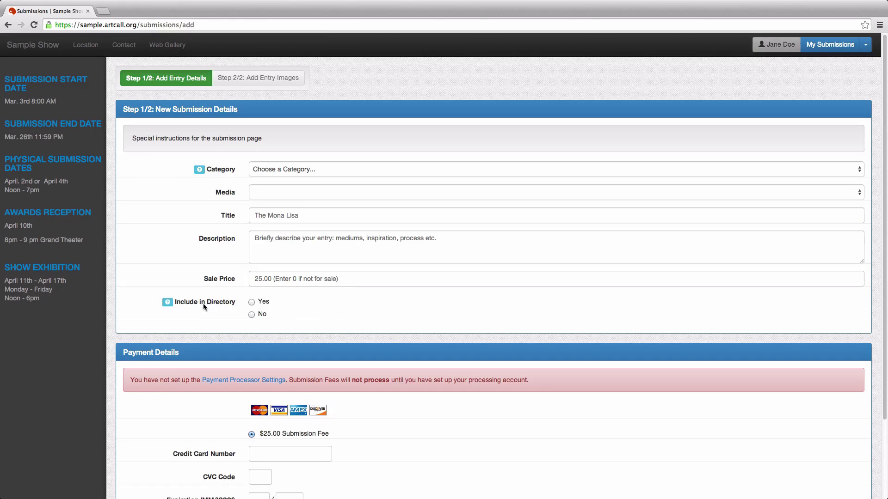
{"action": "left_click", "coordinate": [251, 303]}
{"action": "mouse_move", "coordinate": [168, 304]}
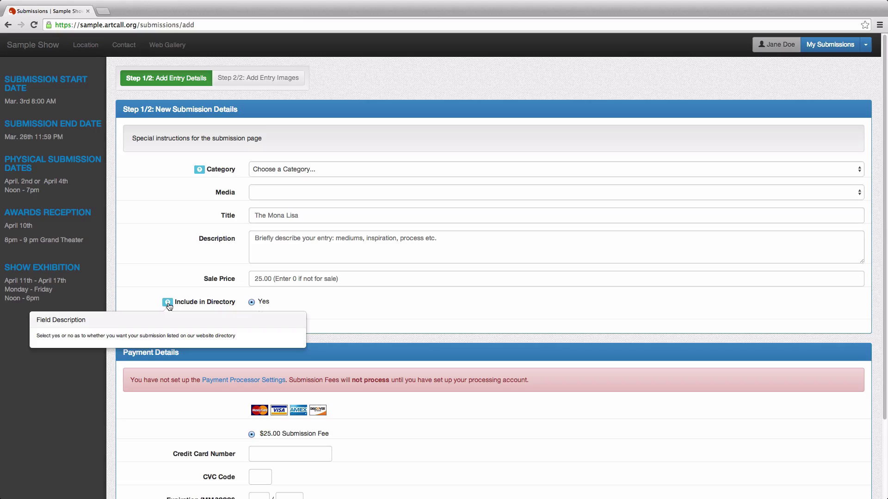